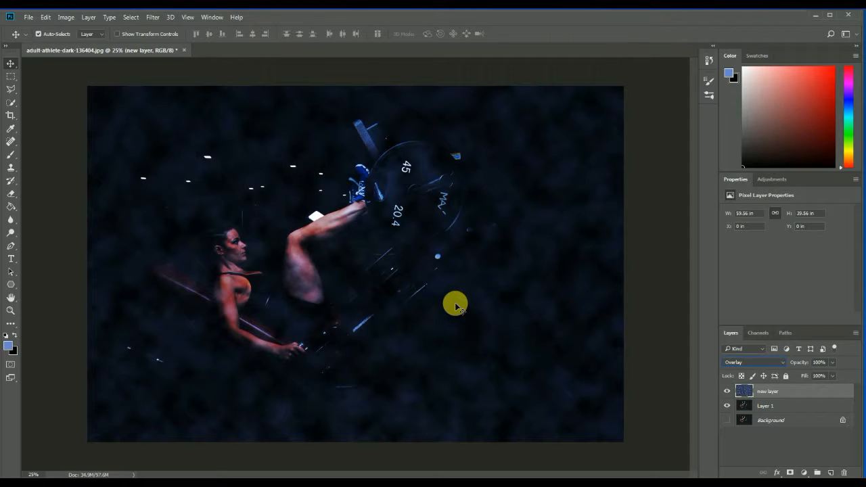
Apply the Difference Clouds render filter to the layer named new layer.
key(ctrl+t)
key(Escape)
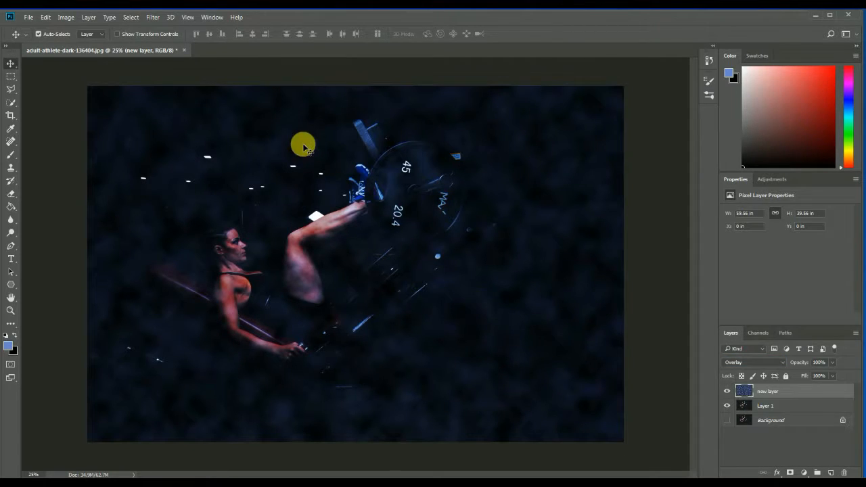
click(149, 18)
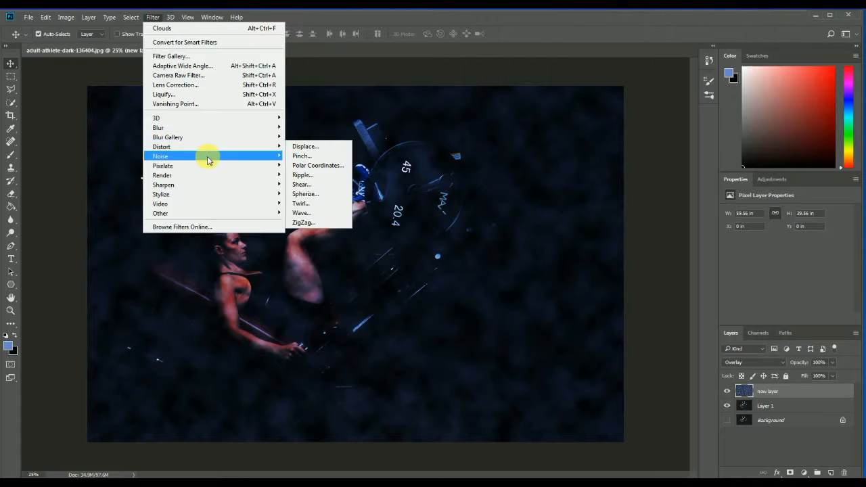
mouse_move(270, 175)
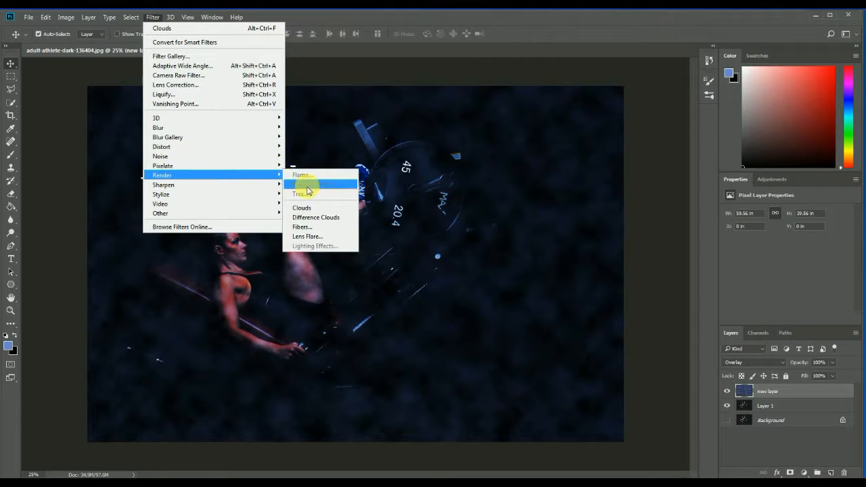
click(301, 212)
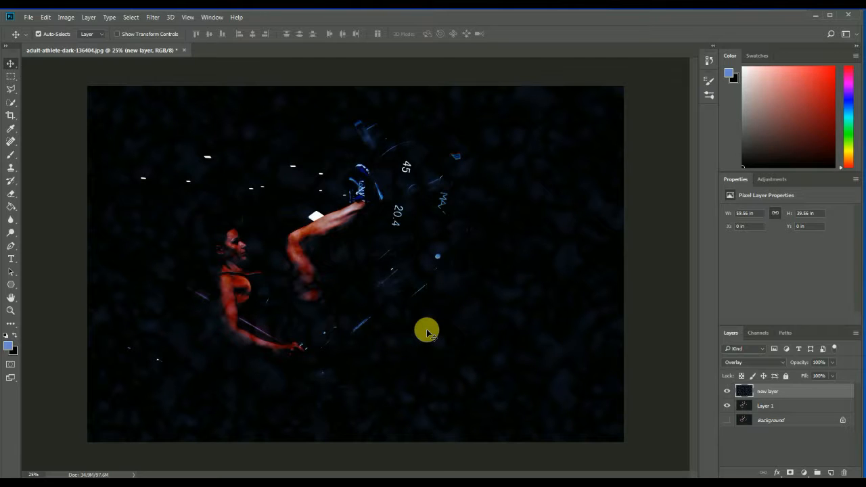
Free-transform the cloud layer to about 37% width and 66% height, rotated about 12.8°, positioned over the woman's legs.
key(ctrl+t)
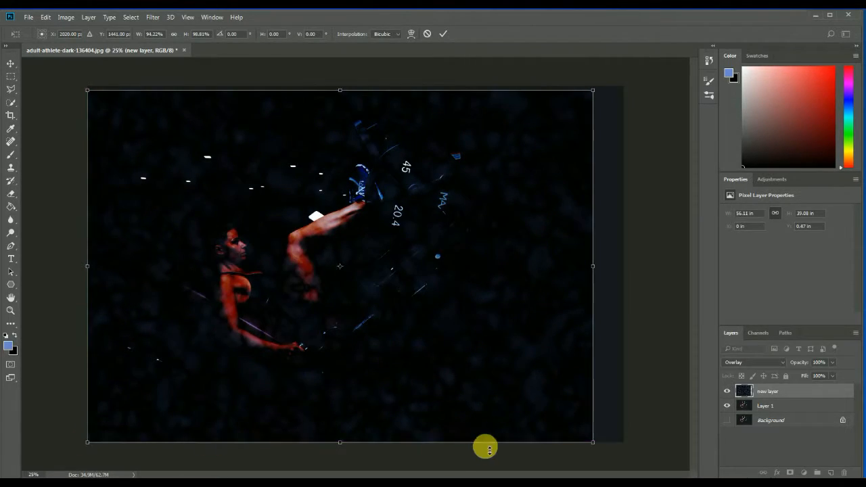
drag(594, 445, 639, 327)
drag(86, 209, 259, 275)
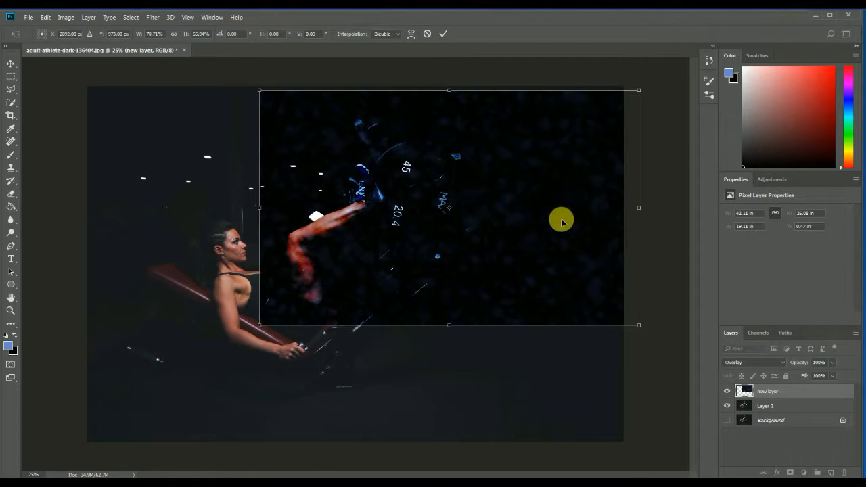
drag(640, 210, 462, 253)
drag(387, 241, 384, 253)
drag(467, 330, 446, 385)
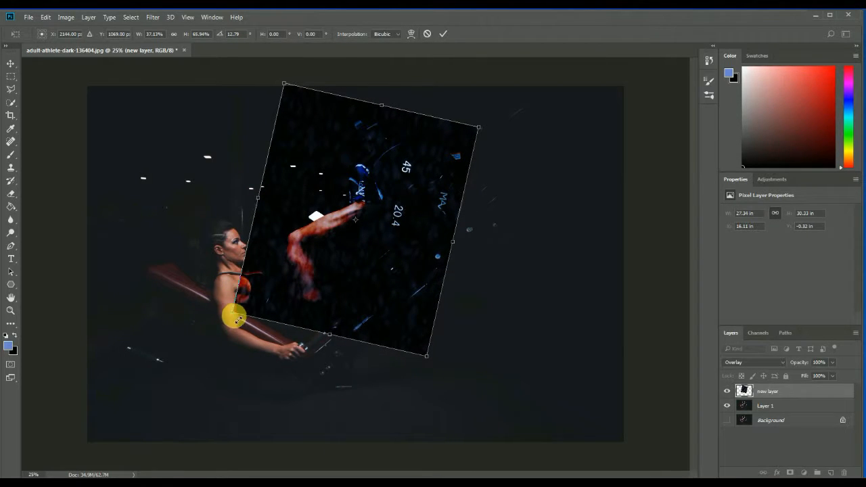
Warp the cloud patch by pulling its corners inward around the legs and weight plate, and commit the transform.
right_click(393, 279)
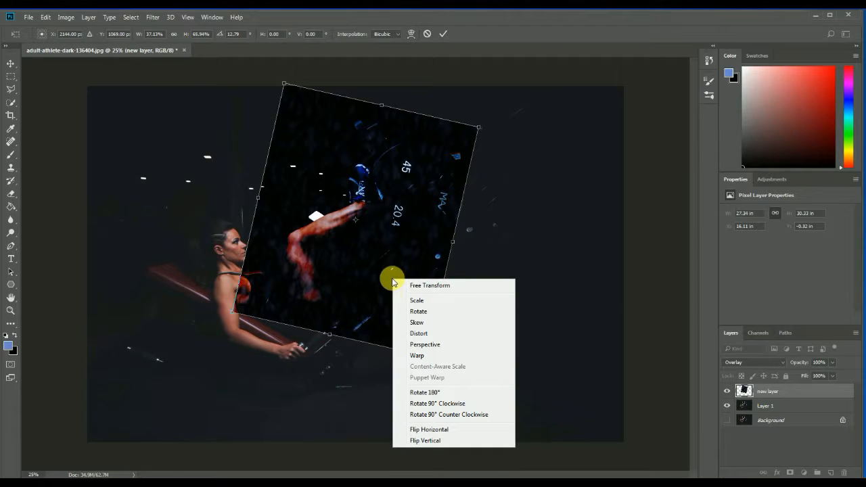
click(418, 356)
drag(237, 309, 277, 296)
drag(479, 126, 416, 157)
drag(302, 109, 310, 144)
drag(408, 334, 404, 326)
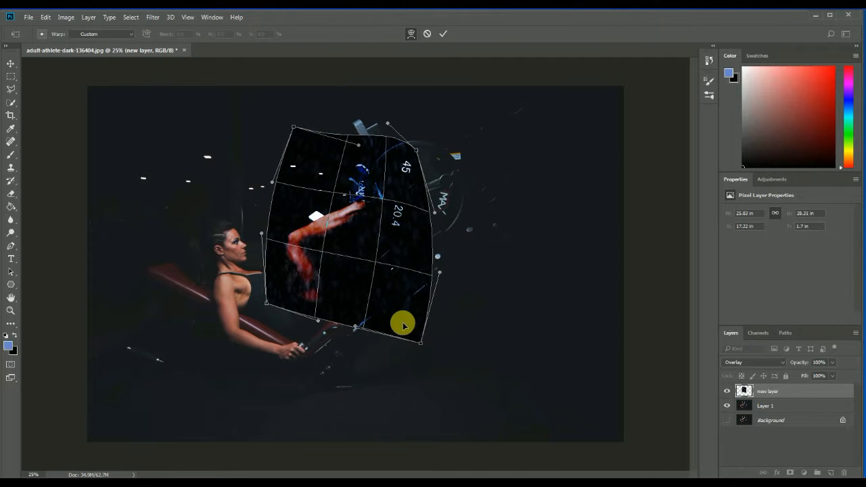
key(Return)
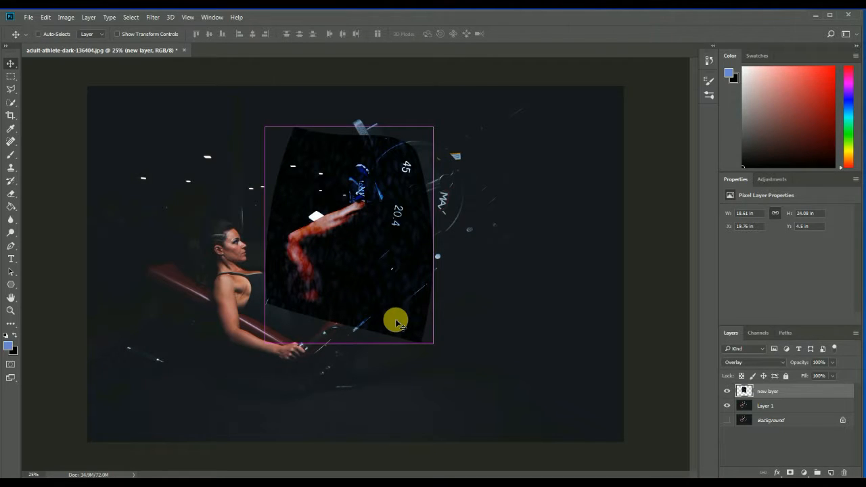
Reset the colours to default black and white and apply Difference Clouds to the warped patch.
key(d)
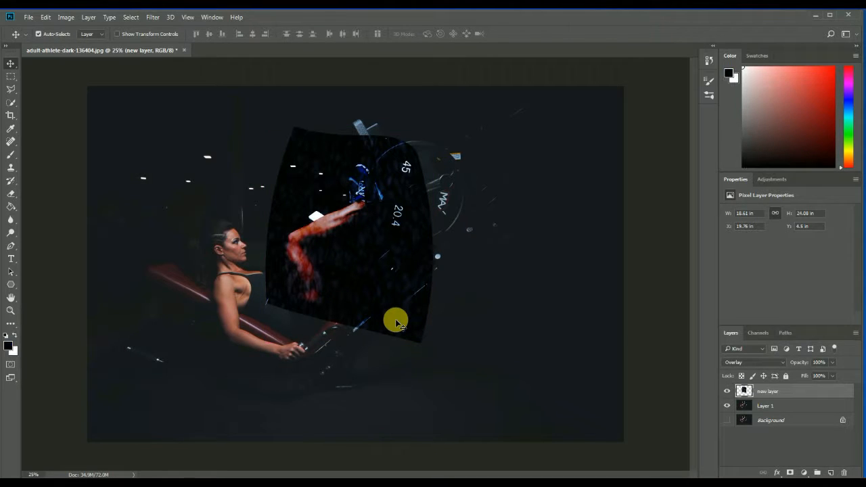
click(152, 19)
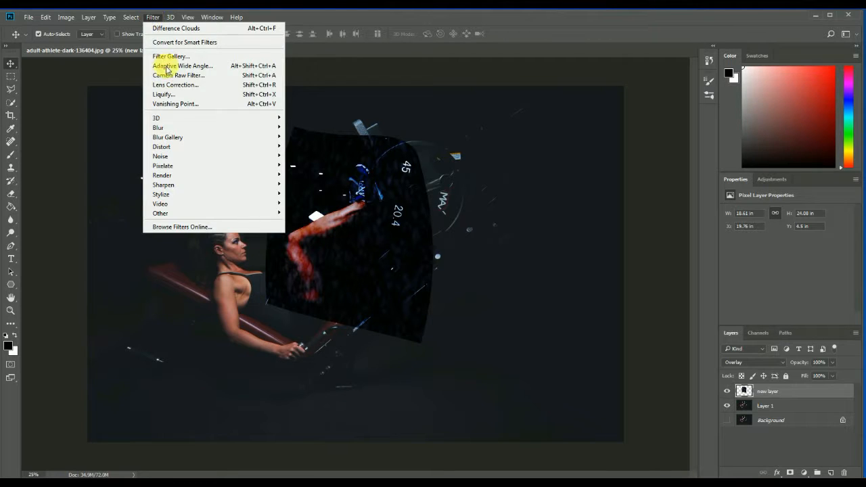
mouse_move(260, 178)
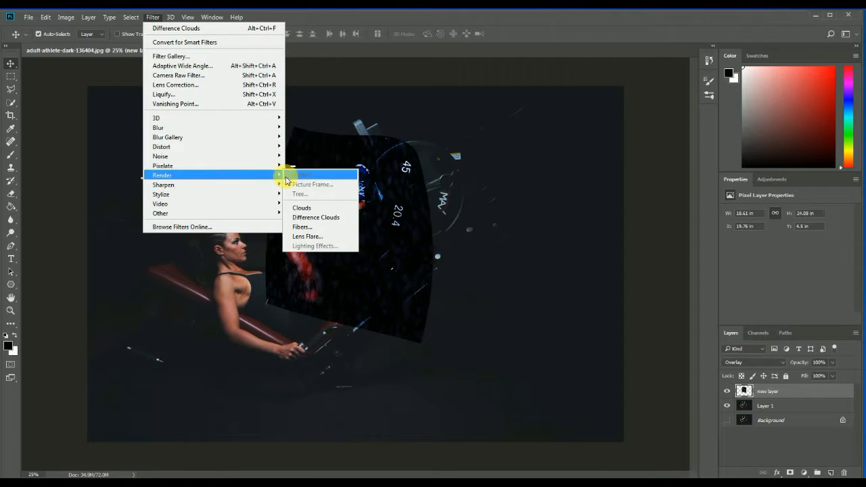
click(307, 218)
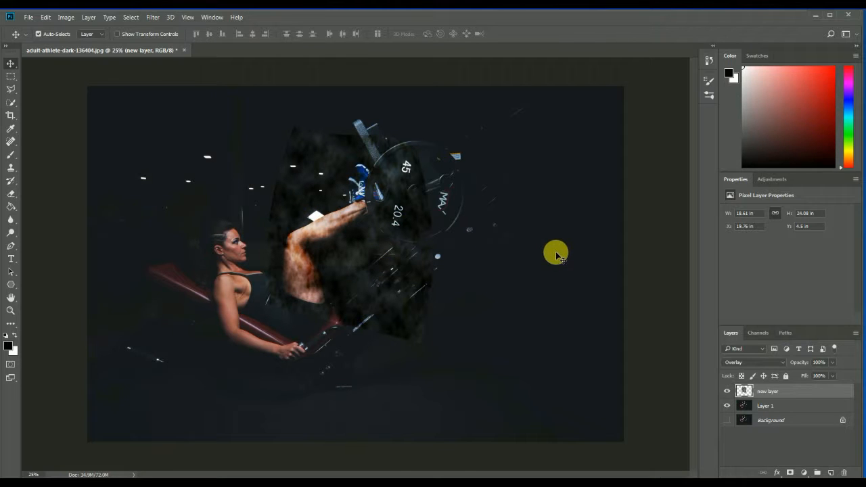
Free-transform the cloud patch to about 17.72 in wide and 24.53 in high.
key(ctrl+t)
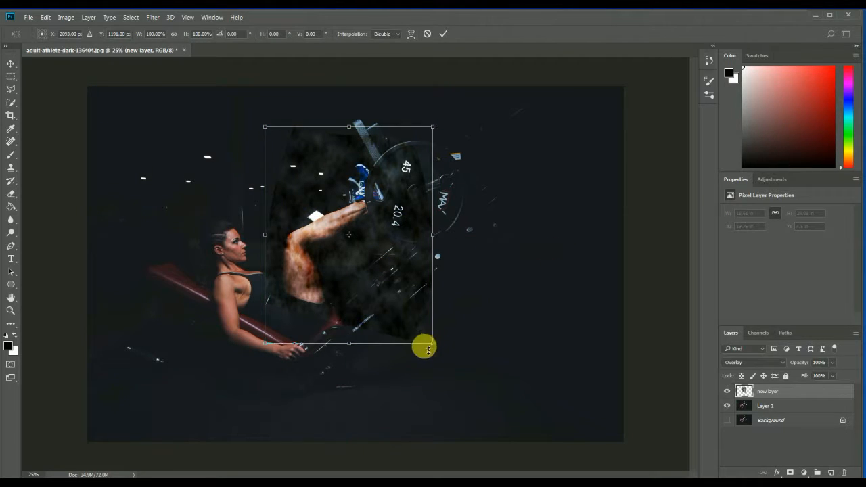
drag(438, 343, 430, 347)
key(Return)
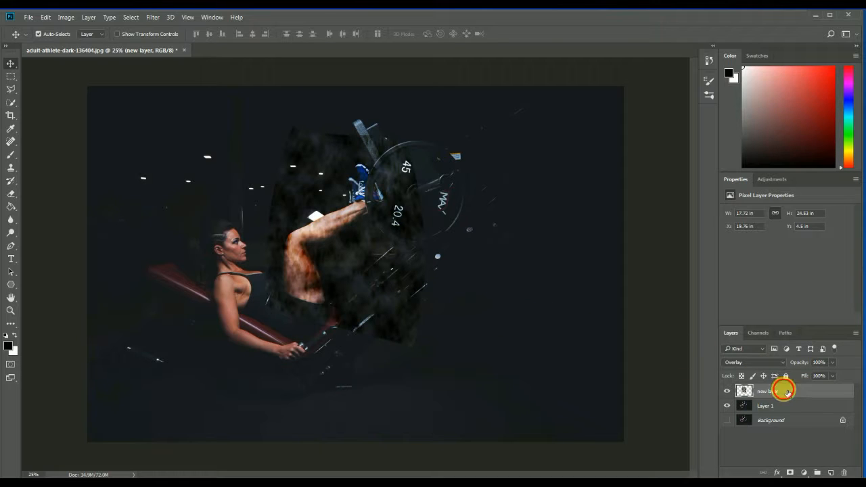
Duplicate the cloud patch layer and, with the original hidden, apply Difference Clouds to the copy.
key(ctrl+j)
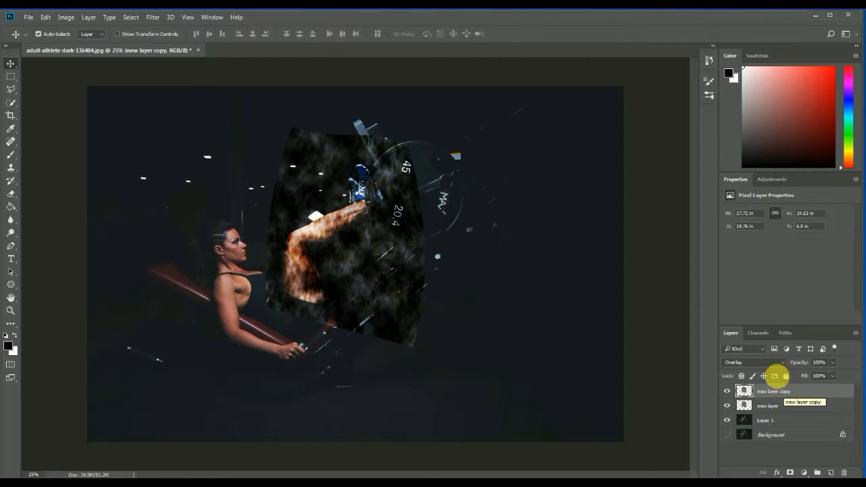
click(727, 405)
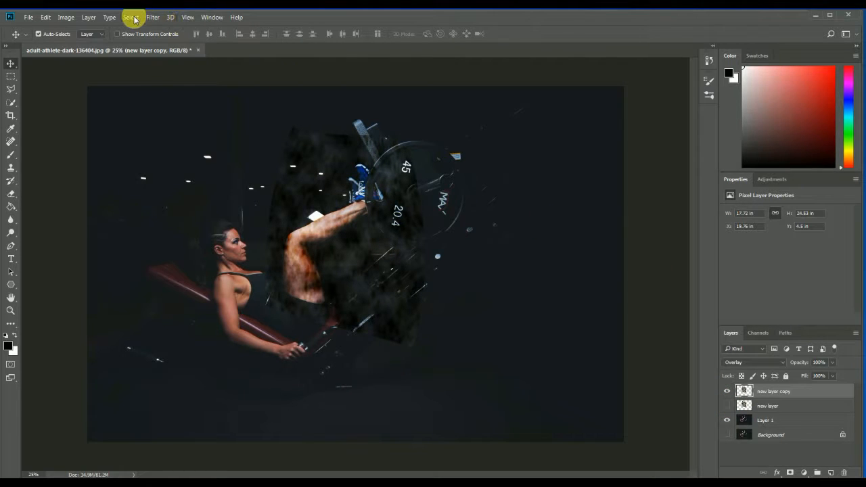
click(153, 17)
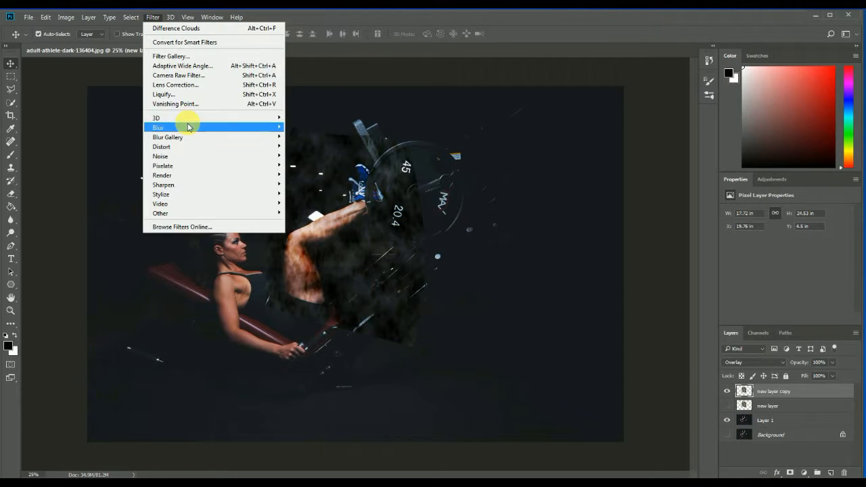
click(194, 28)
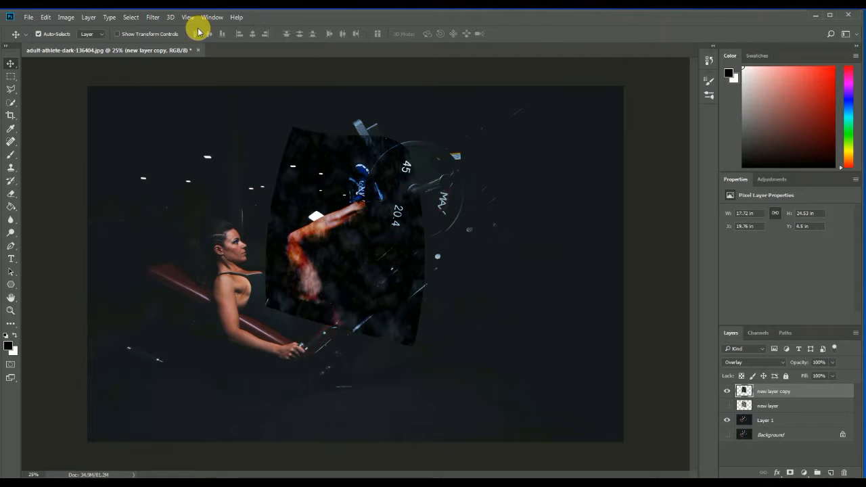
Offset the two cloud patches, moving the copy up and to the left and the redisplayed original slightly to the right.
drag(404, 150, 390, 139)
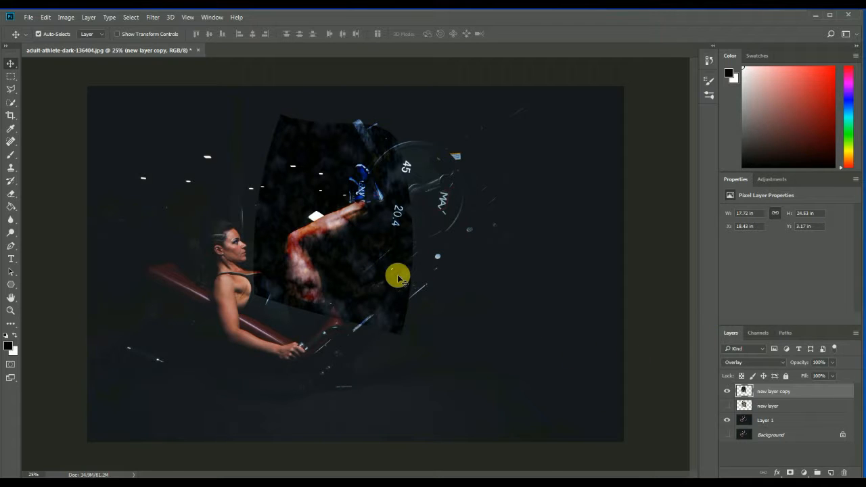
click(727, 405)
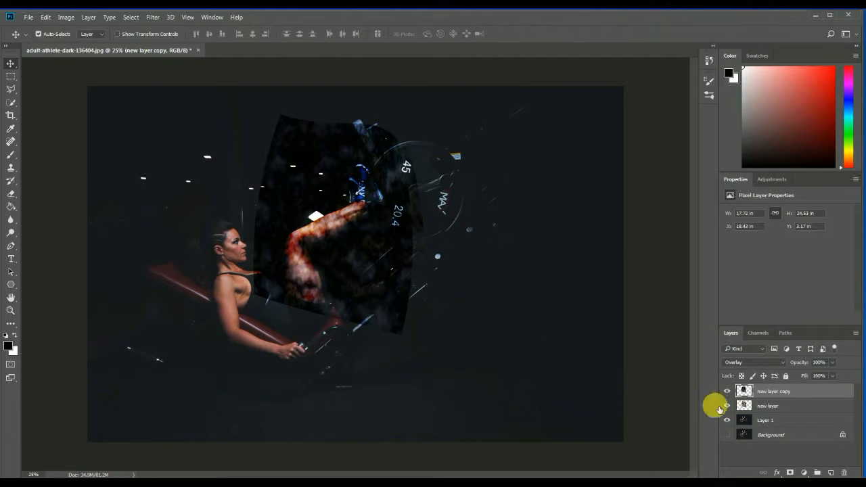
click(408, 317)
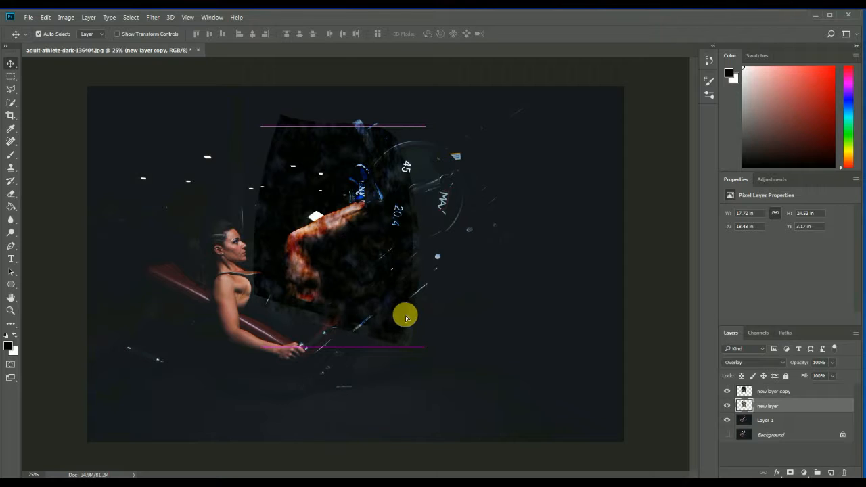
drag(411, 317, 418, 319)
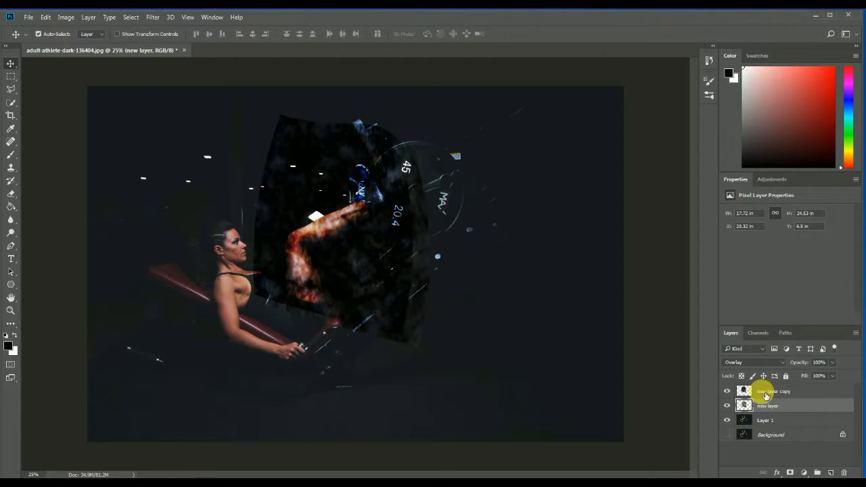
Set the copied cloud layer's blend mode to Soft Light and compare the image with the original cloud layer hidden and shown.
click(766, 394)
click(774, 363)
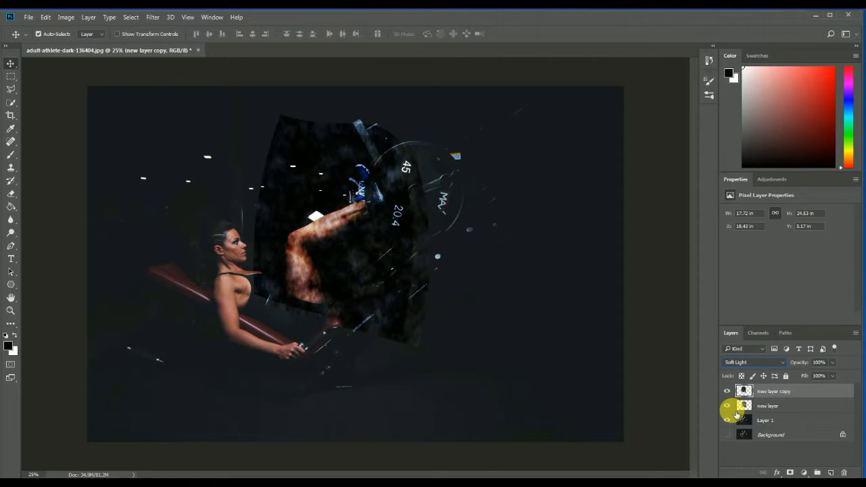
click(729, 408)
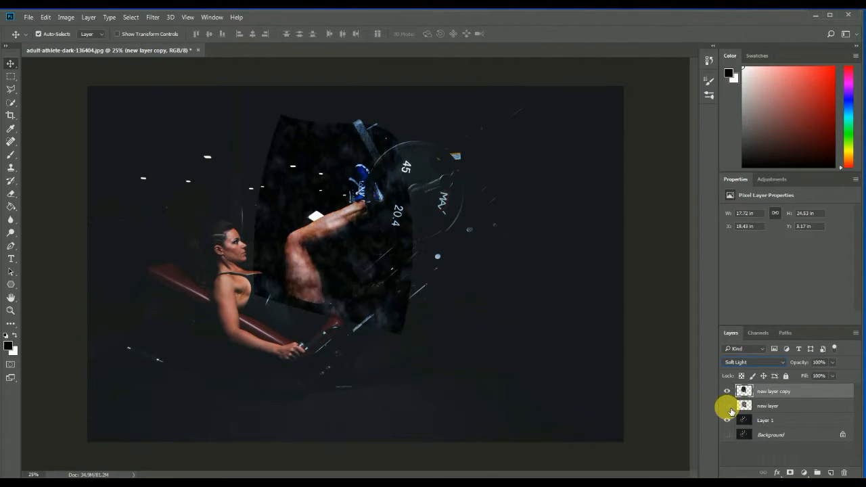
click(729, 407)
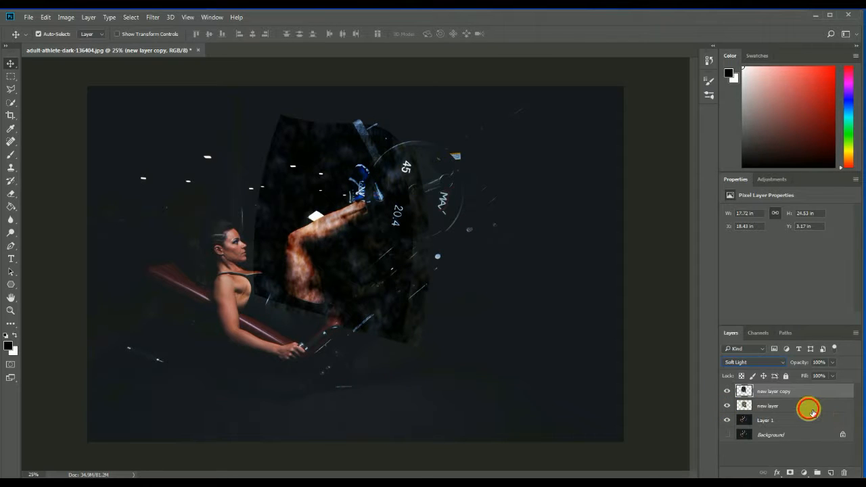
Add a black layer mask to both the original cloud layer and its copy.
click(810, 411)
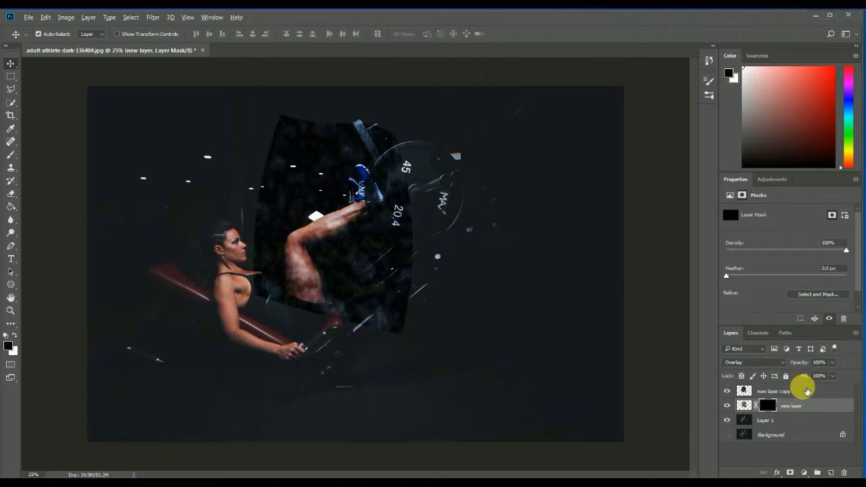
click(808, 392)
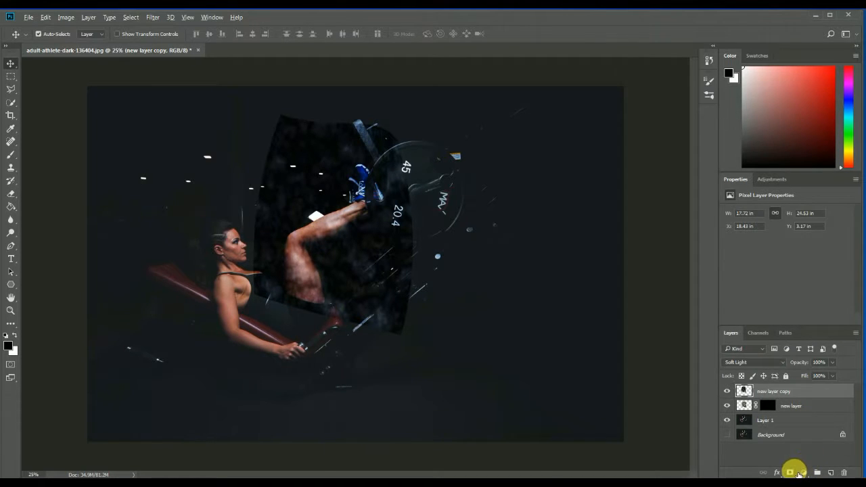
alt+click(792, 473)
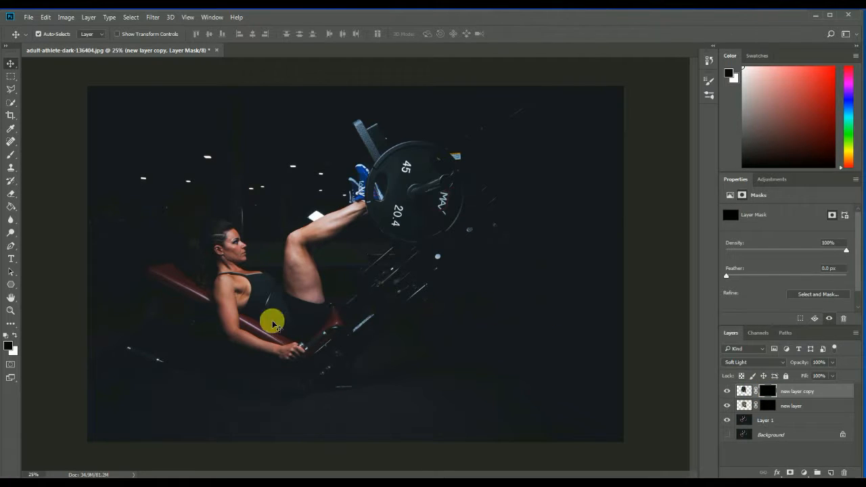
Set the foreground colour to white and the Soft Round Pressure Size brush to 31 px for painting on the mask.
click(15, 335)
click(8, 345)
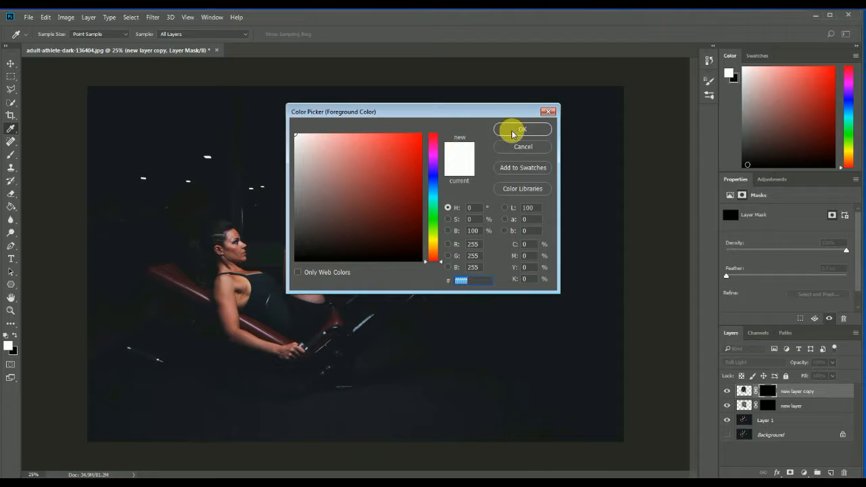
click(523, 128)
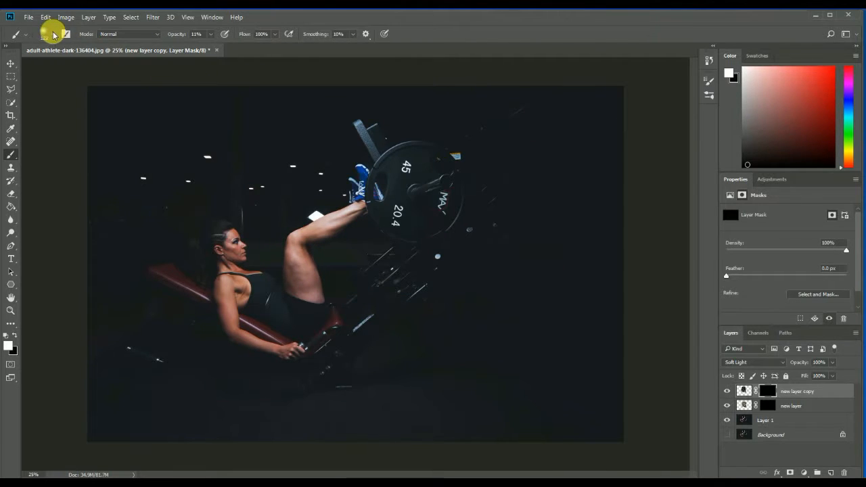
click(51, 34)
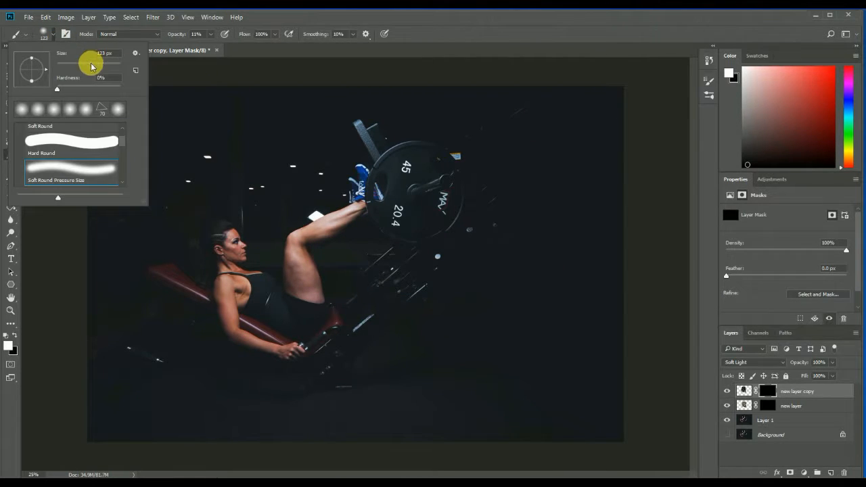
drag(92, 68, 68, 67)
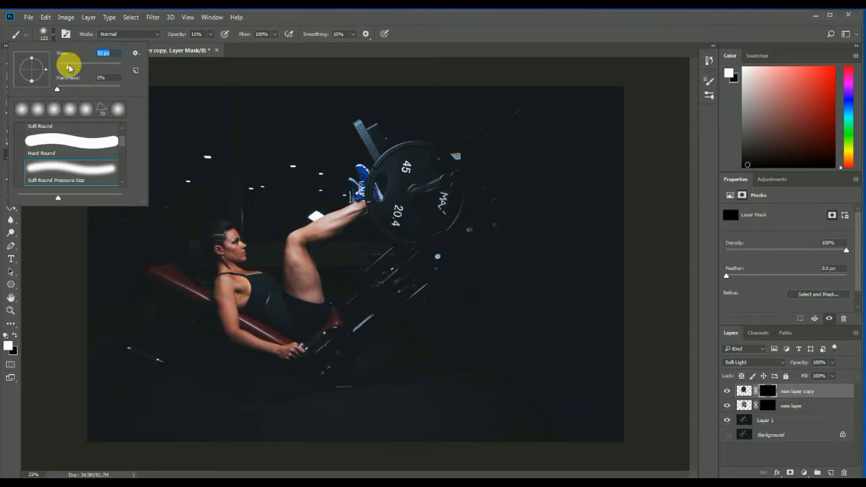
drag(68, 67, 66, 67)
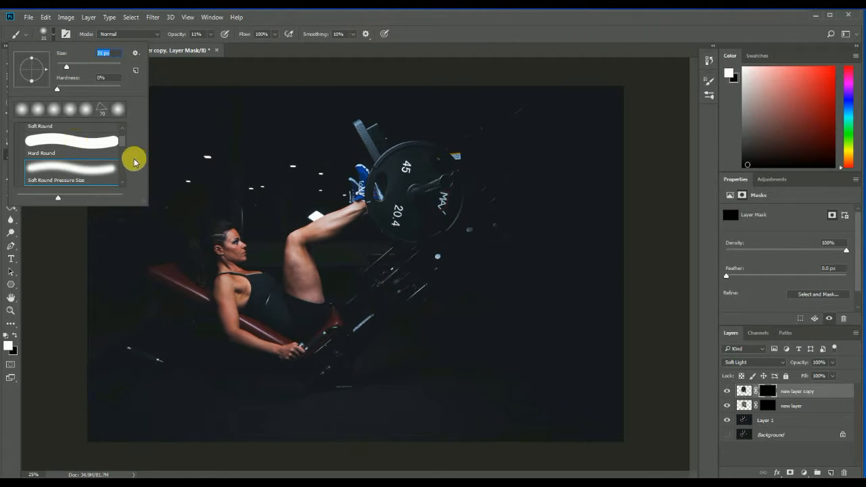
Switch to the Hard Round brush at 60% opacity and paint white over the athlete's raised leg on the copied cloud layer's mask.
scroll(122, 139, up, 1)
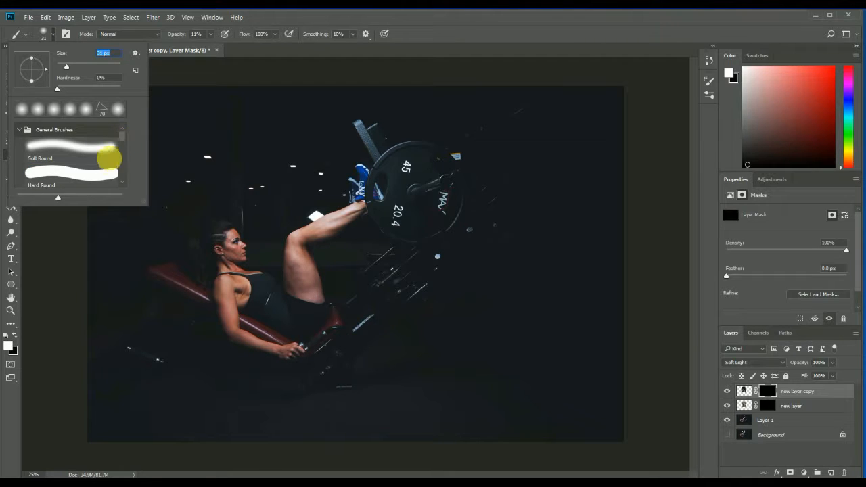
click(95, 170)
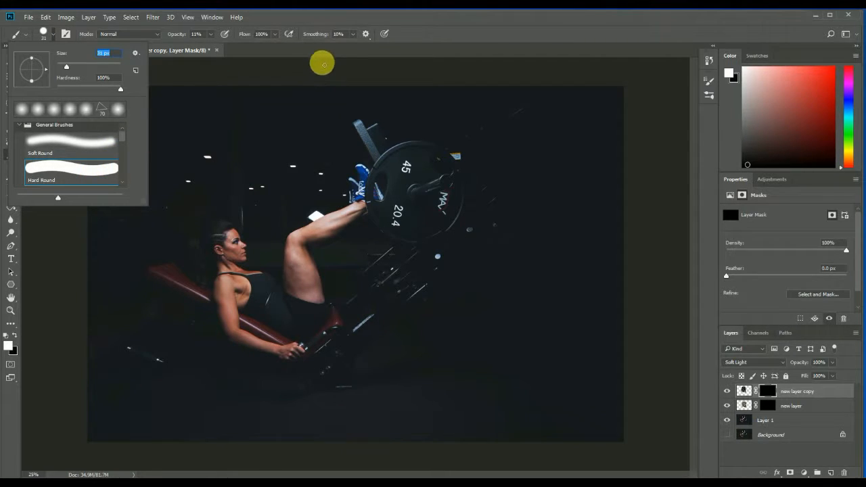
click(325, 48)
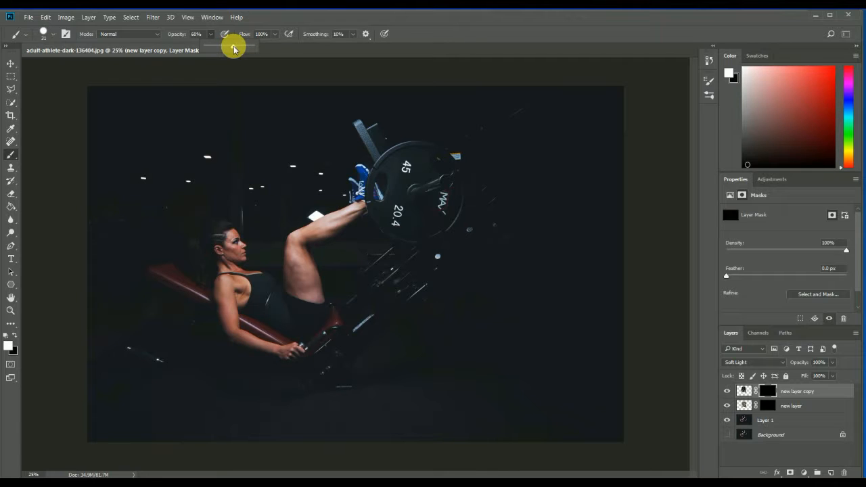
click(456, 40)
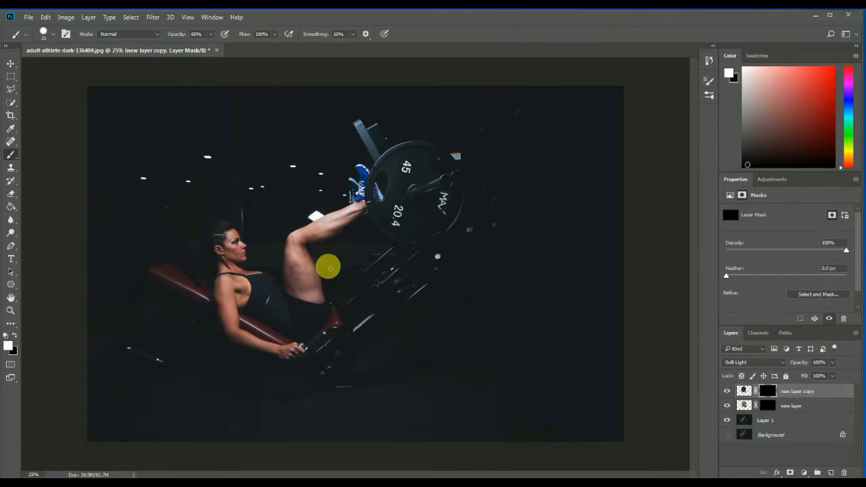
mouse_move(329, 268)
mouse_down()
mouse_move(308, 291)
mouse_move(314, 276)
mouse_move(318, 302)
mouse_move(310, 280)
mouse_move(302, 287)
mouse_move(307, 252)
mouse_move(355, 223)
mouse_move(325, 239)
mouse_move(311, 276)
mouse_move(326, 300)
mouse_move(299, 277)
mouse_move(316, 248)
mouse_move(356, 226)
mouse_move(351, 219)
mouse_move(312, 270)
mouse_move(310, 297)
mouse_move(319, 295)
mouse_move(309, 265)
mouse_move(366, 220)
mouse_move(329, 233)
mouse_move(308, 285)
mouse_up()
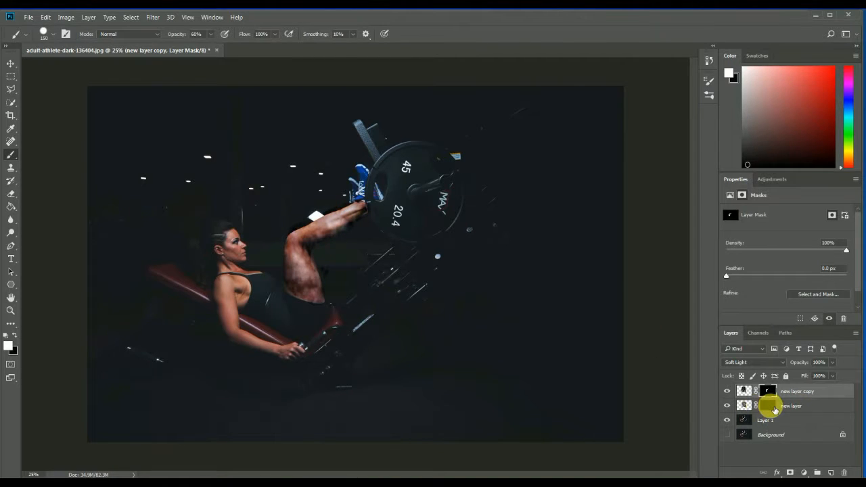
Paint white over the same leg on the original cloud layer's mask.
click(770, 406)
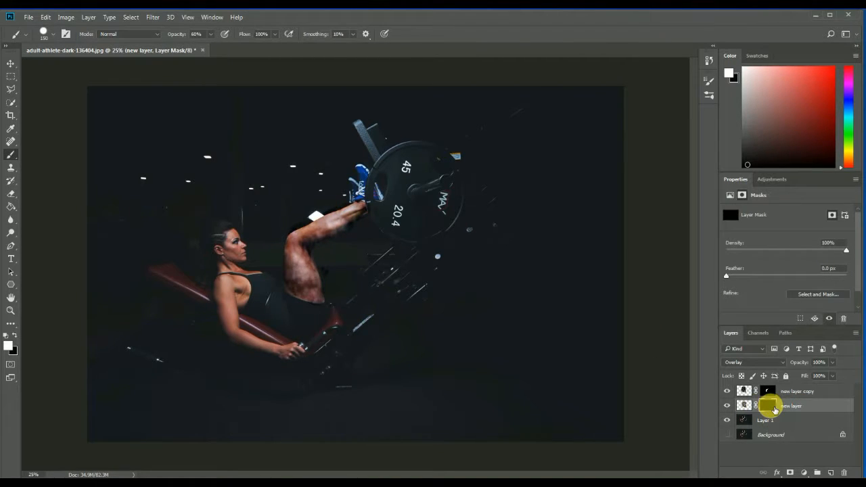
click(8, 346)
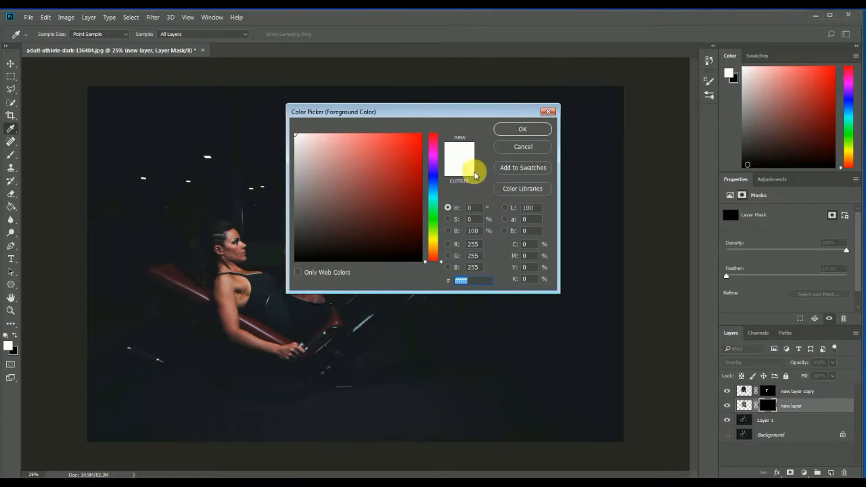
click(522, 129)
drag(327, 296, 318, 292)
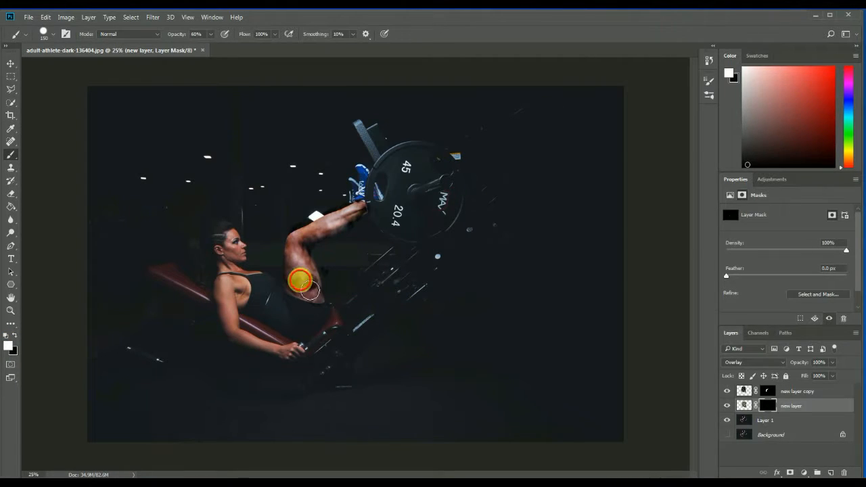
mouse_move(307, 278)
mouse_down()
mouse_move(323, 242)
mouse_move(367, 224)
mouse_move(318, 265)
mouse_move(328, 310)
mouse_move(306, 270)
mouse_move(325, 306)
mouse_move(307, 268)
mouse_move(360, 224)
mouse_move(305, 253)
mouse_move(327, 304)
mouse_move(300, 242)
mouse_up()
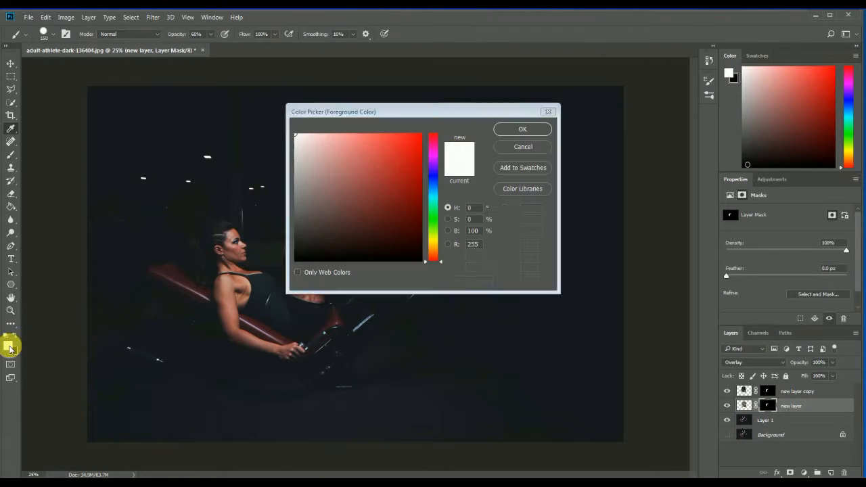
mouse_move(333, 283)
mouse_down()
mouse_move(329, 271)
mouse_move(368, 237)
mouse_move(348, 286)
mouse_up()
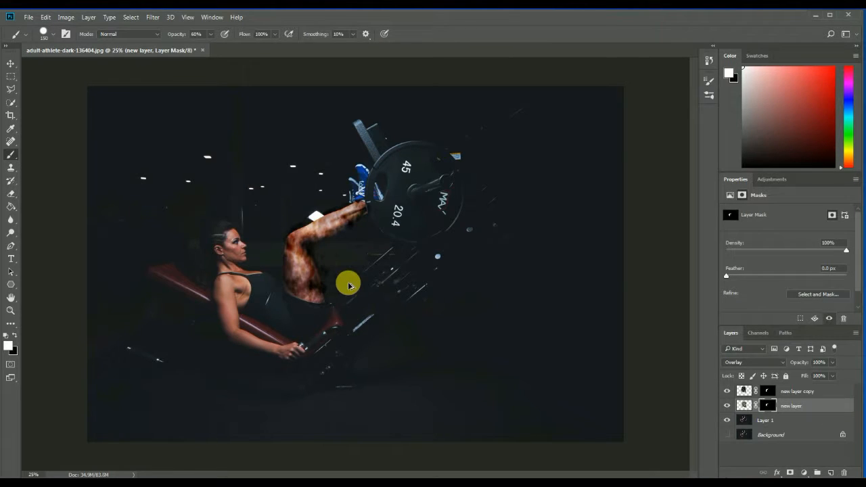
click(735, 80)
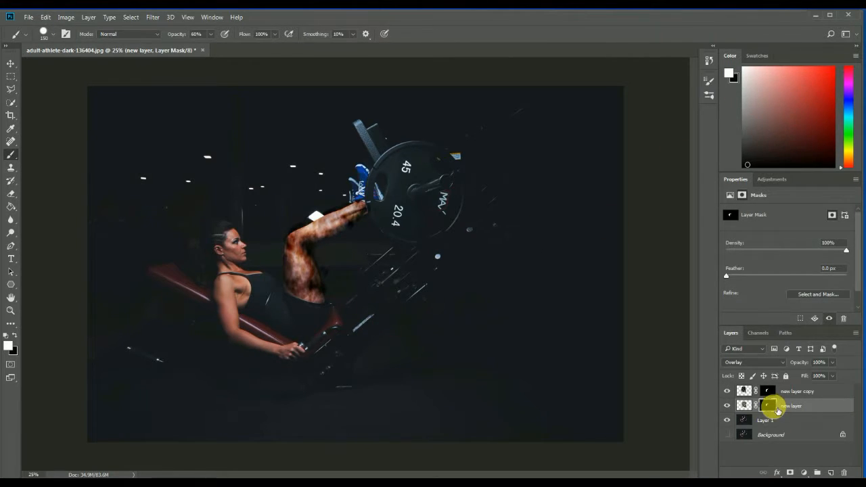
Add a new layer named "2nd layer" above the copied cloud layer and fill it with the Clouds filter.
click(799, 393)
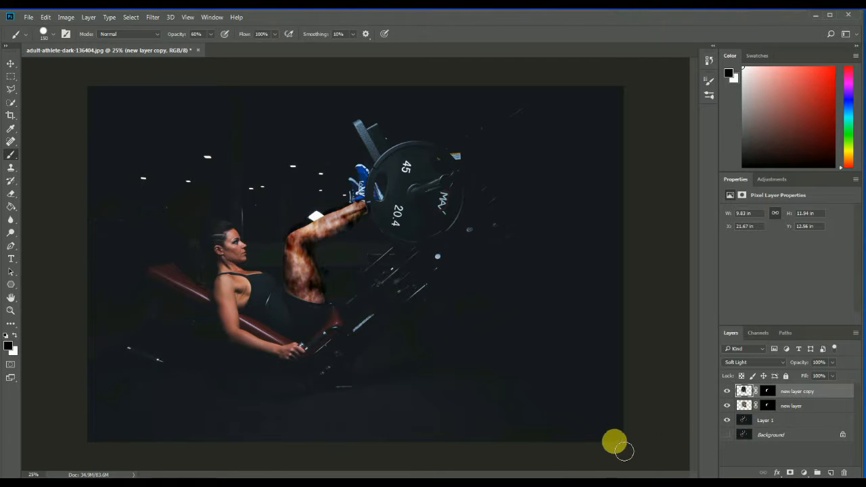
key(ctrl+shift+n)
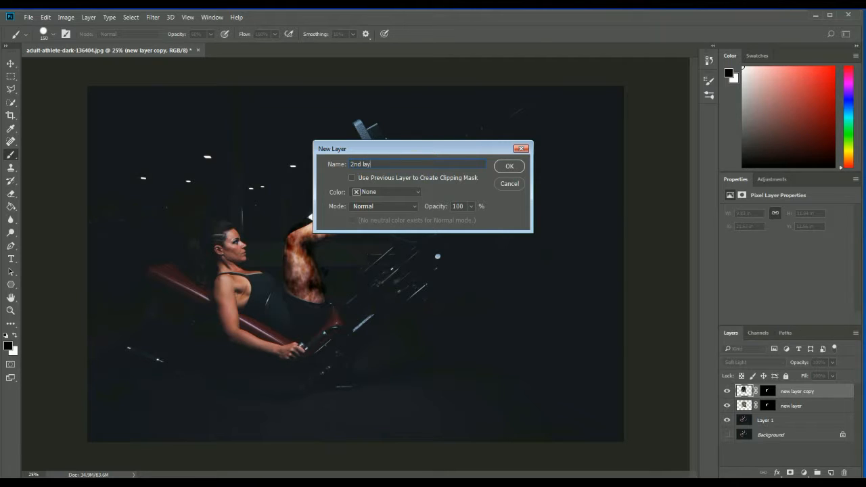
click(508, 166)
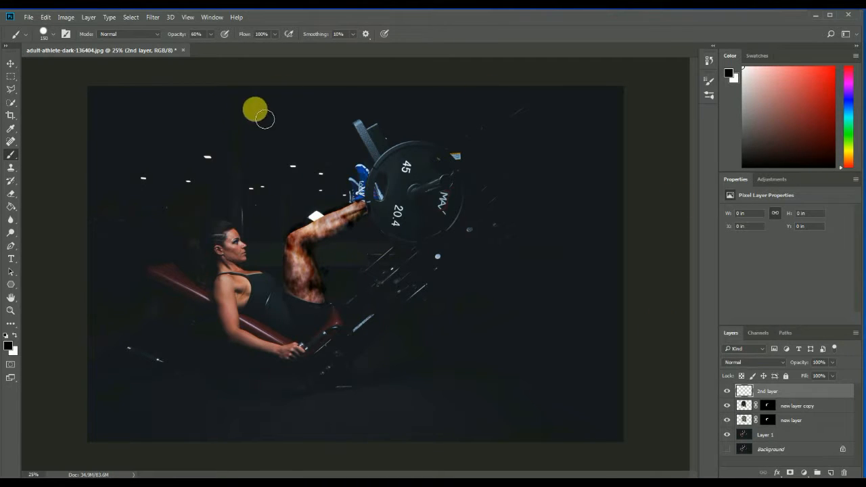
click(152, 20)
mouse_move(268, 156)
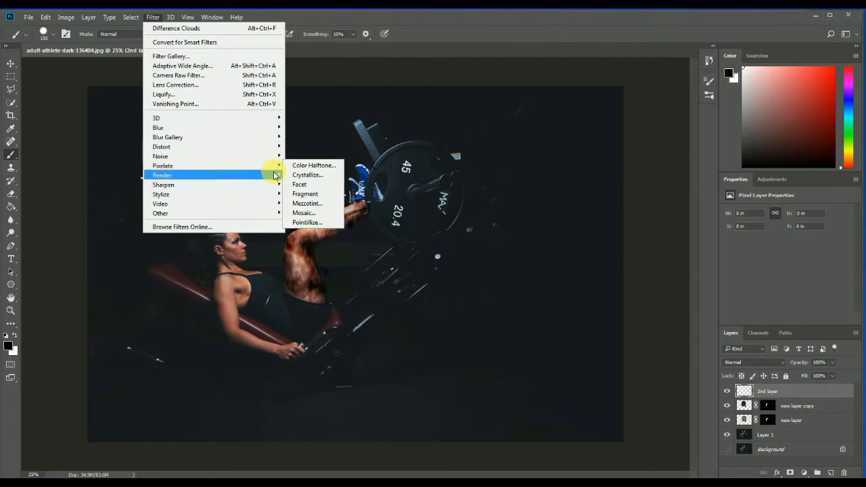
mouse_move(277, 176)
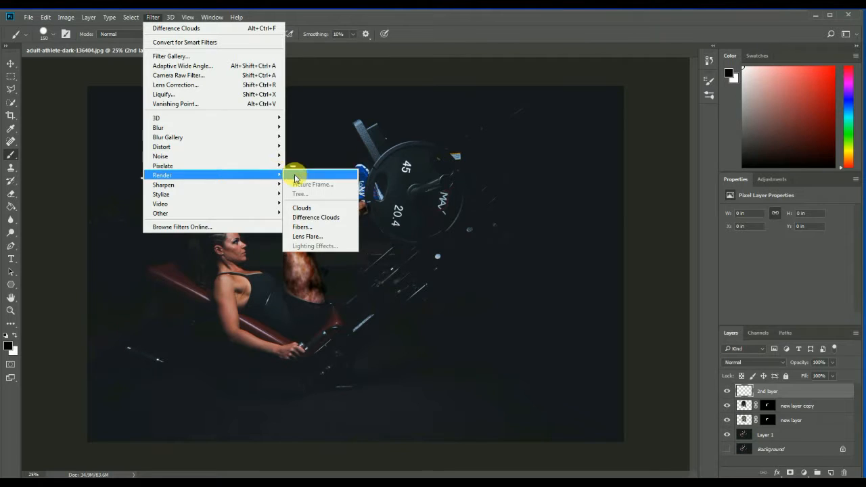
click(303, 208)
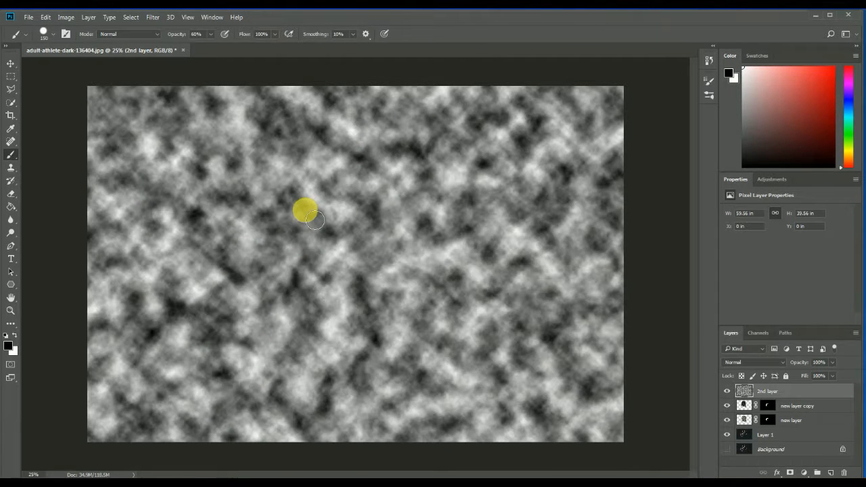
Try out blend modes on the 2nd layer and set it to Overlay.
click(761, 363)
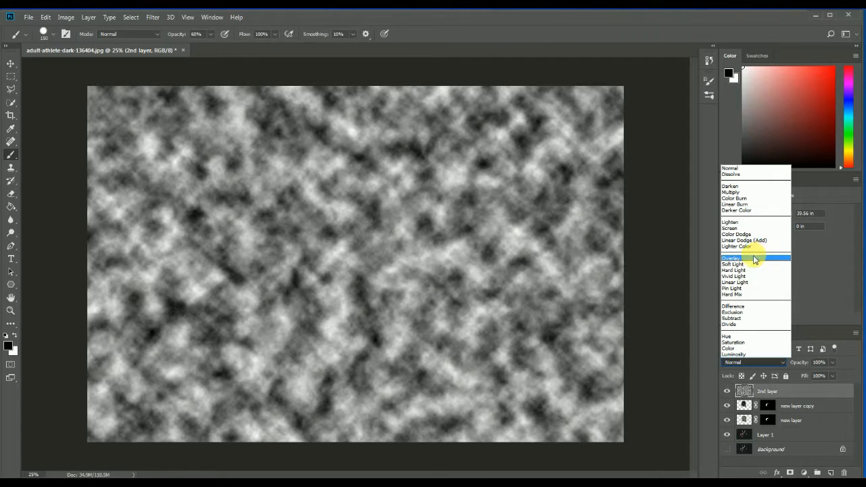
click(754, 258)
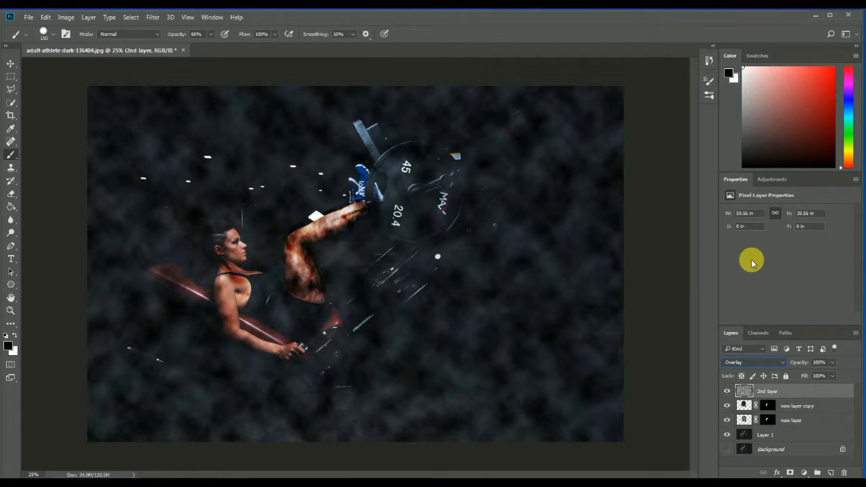
click(775, 366)
click(745, 196)
click(768, 365)
click(731, 258)
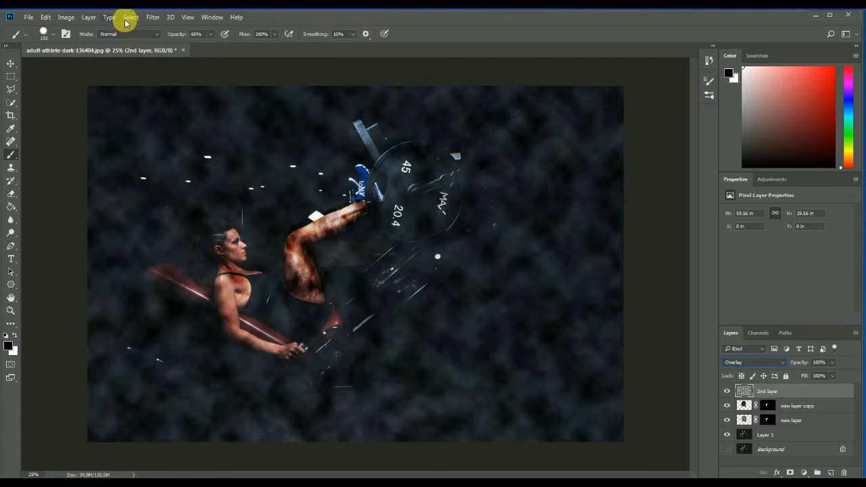
Apply the Difference Clouds filter to the 2nd layer.
click(153, 17)
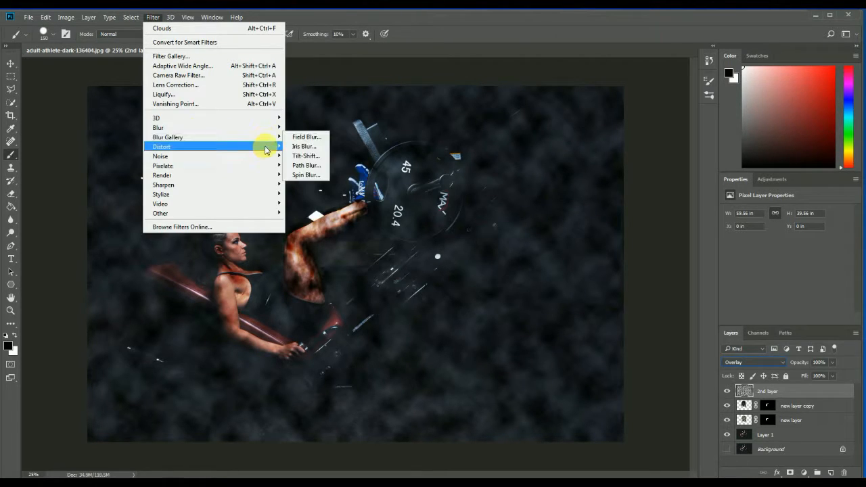
mouse_move(274, 177)
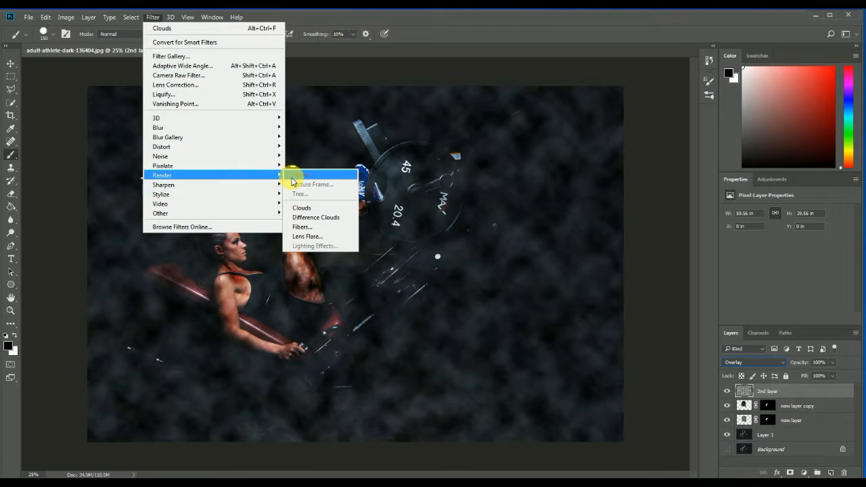
click(306, 219)
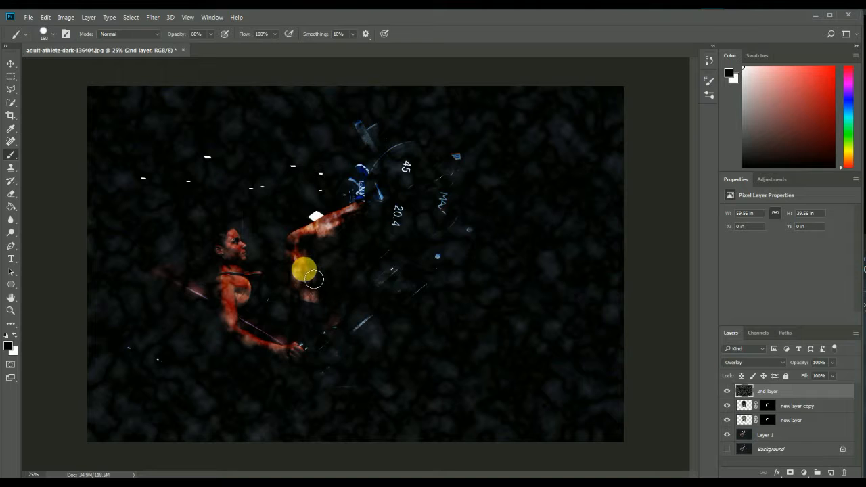
Free-transform the 2nd layer over the leg, rotating it about 11.6° and scaling it to about 48% width and 54% height.
key(ctrl+t)
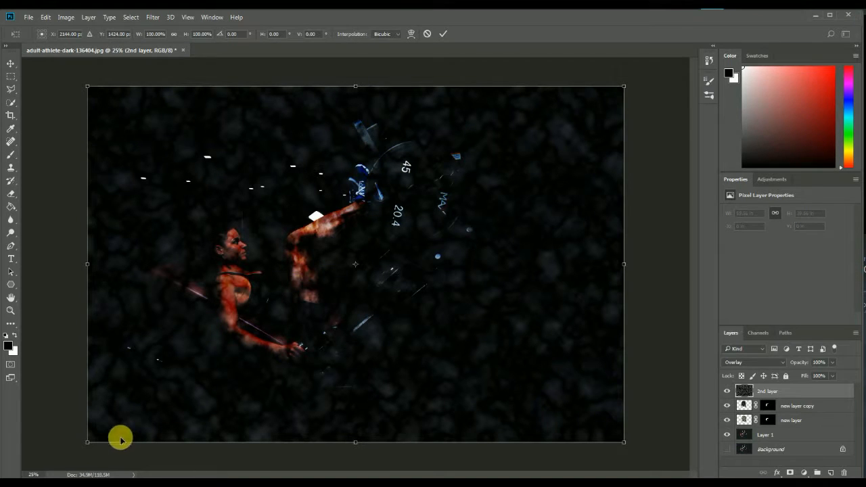
drag(92, 440, 249, 369)
drag(636, 80, 642, 140)
drag(528, 257, 433, 250)
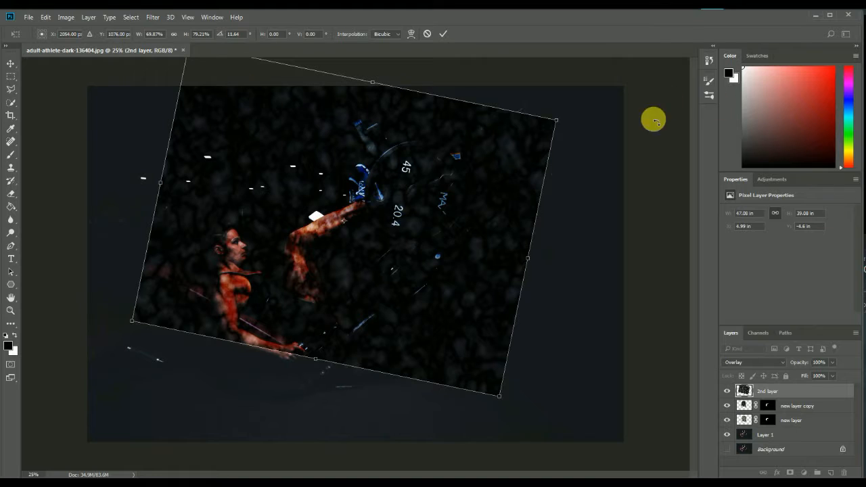
drag(185, 70, 219, 102)
drag(424, 226, 402, 149)
drag(314, 300, 316, 304)
drag(531, 93, 478, 141)
drag(184, 82, 224, 92)
drag(311, 304, 313, 310)
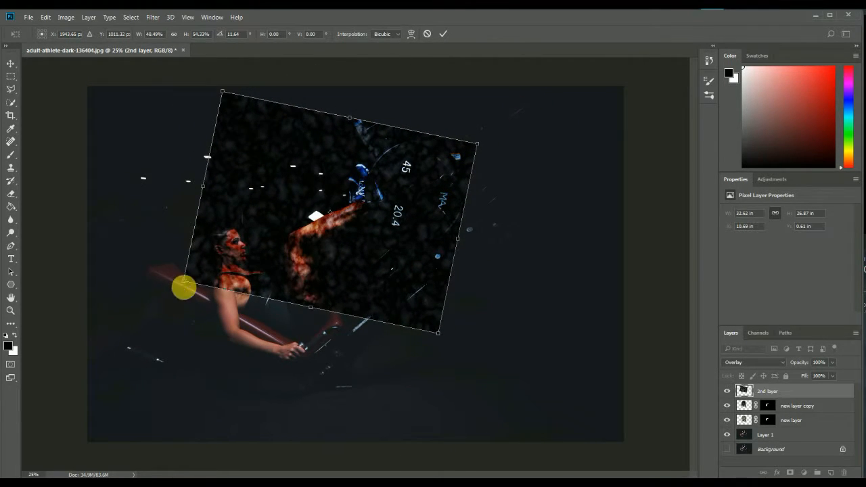
Warp the 2nd layer's edges and corners inward so the texture curves around the leg, and apply the transform.
right_click(207, 267)
click(247, 350)
drag(184, 280, 257, 257)
drag(219, 159, 249, 176)
drag(243, 234, 252, 236)
drag(294, 305, 284, 295)
drag(286, 132, 304, 164)
drag(426, 186, 391, 191)
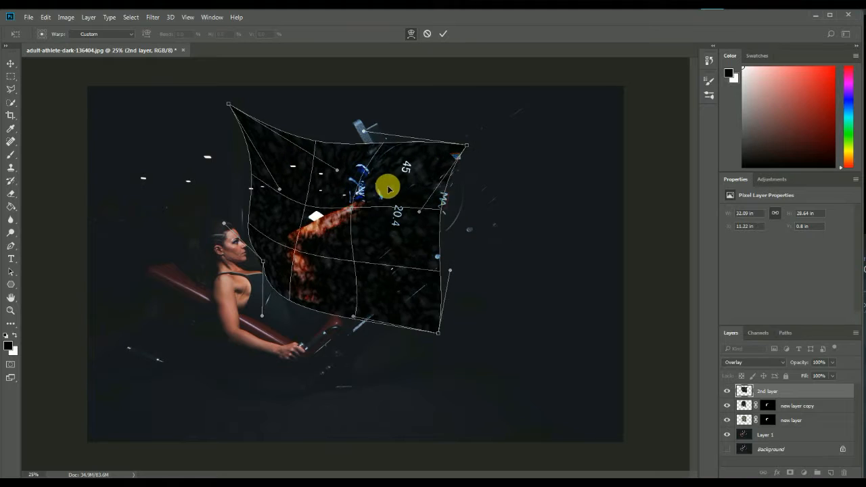
drag(436, 252, 417, 253)
drag(417, 320, 412, 300)
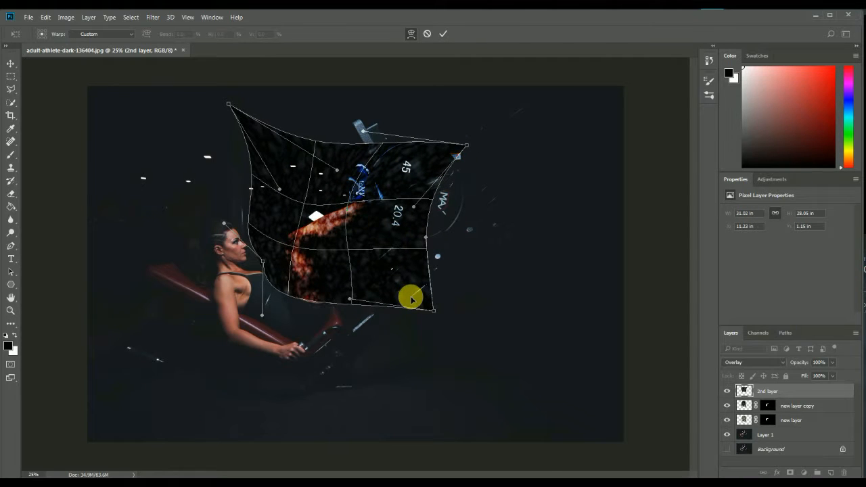
key(Return)
Set the 2nd layer's blend mode to Color Dodge and add a black layer mask to it.
key(b)
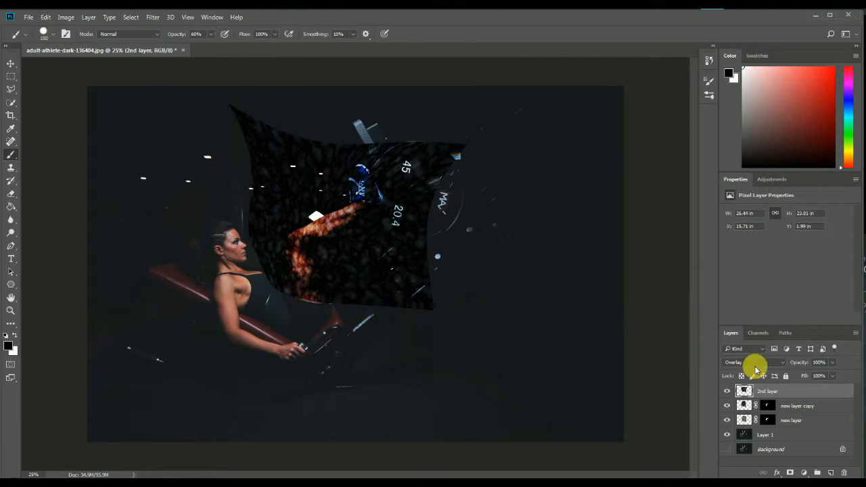
click(762, 364)
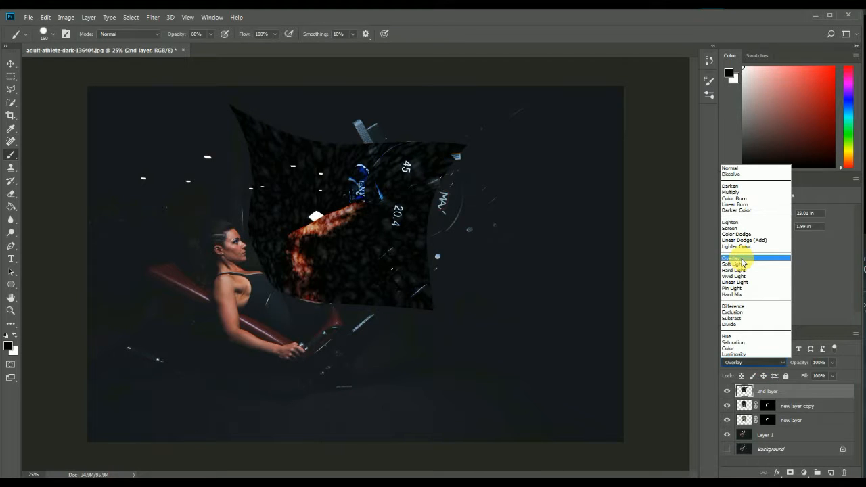
click(742, 235)
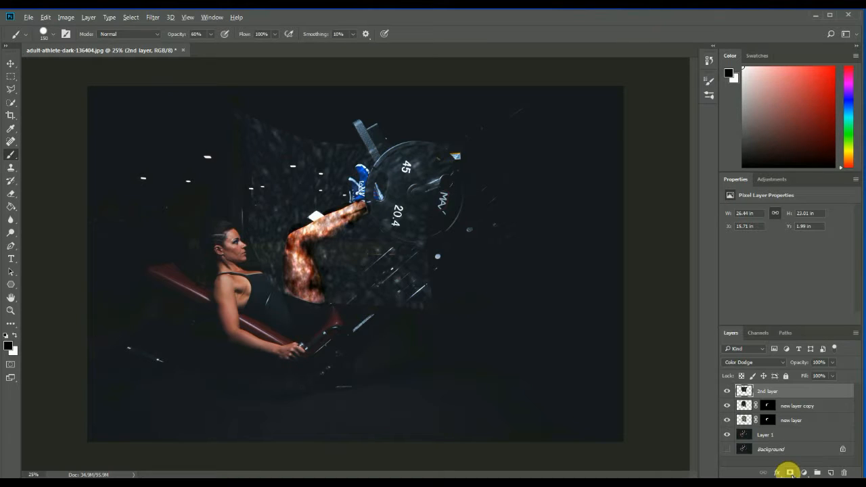
alt+click(790, 473)
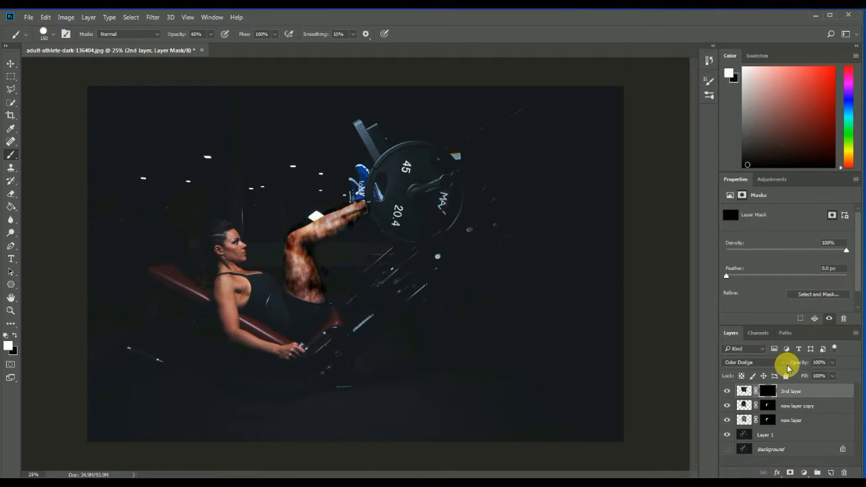
Paint white over the leg on the 2nd layer's mask, reducing the brush size to 70 px.
click(8, 346)
click(522, 129)
mouse_move(313, 287)
mouse_down()
mouse_move(306, 269)
mouse_move(322, 237)
mouse_move(353, 218)
mouse_move(342, 231)
mouse_up()
mouse_move(296, 268)
mouse_down()
mouse_move(307, 297)
mouse_move(321, 304)
mouse_move(306, 268)
mouse_move(307, 240)
mouse_move(361, 218)
mouse_move(304, 247)
mouse_move(301, 295)
mouse_move(327, 304)
mouse_move(306, 261)
mouse_move(361, 216)
mouse_move(299, 249)
mouse_move(323, 305)
mouse_move(306, 278)
mouse_move(304, 246)
mouse_move(339, 234)
mouse_move(360, 211)
mouse_move(333, 230)
mouse_up()
key(bracketleft)
key(bracketleft)
key(bracketleft)
scroll(857, 280, down, 1)
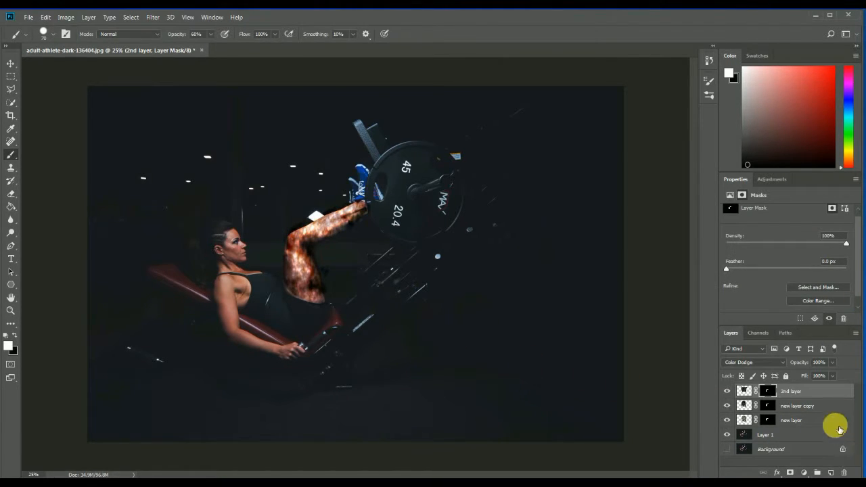
Create a new layer named "colour layer" directly above the 2nd layer.
click(786, 439)
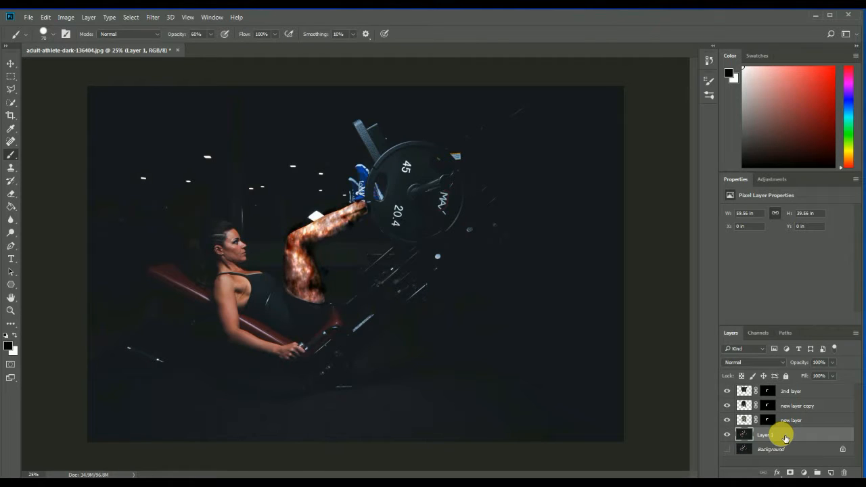
click(818, 395)
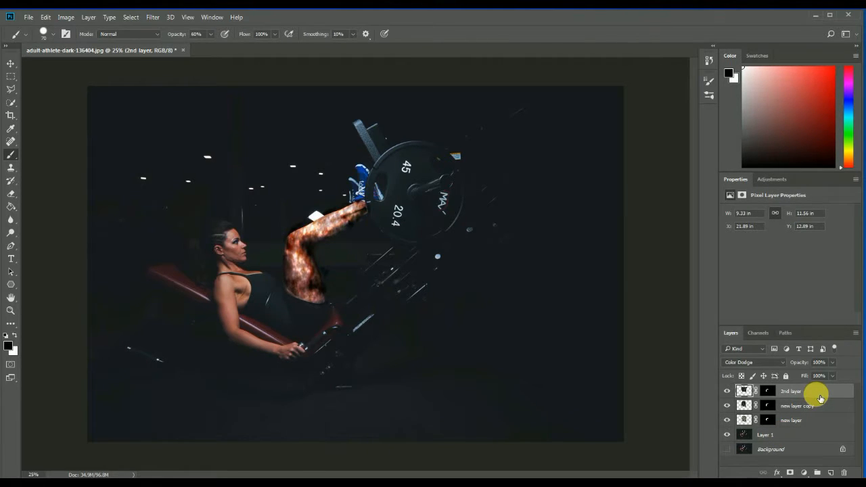
key(ctrl+shift+n)
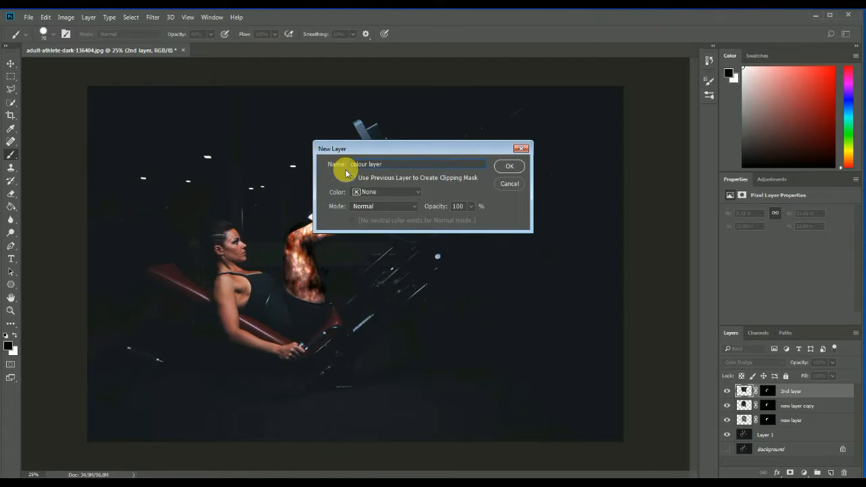
key(Return)
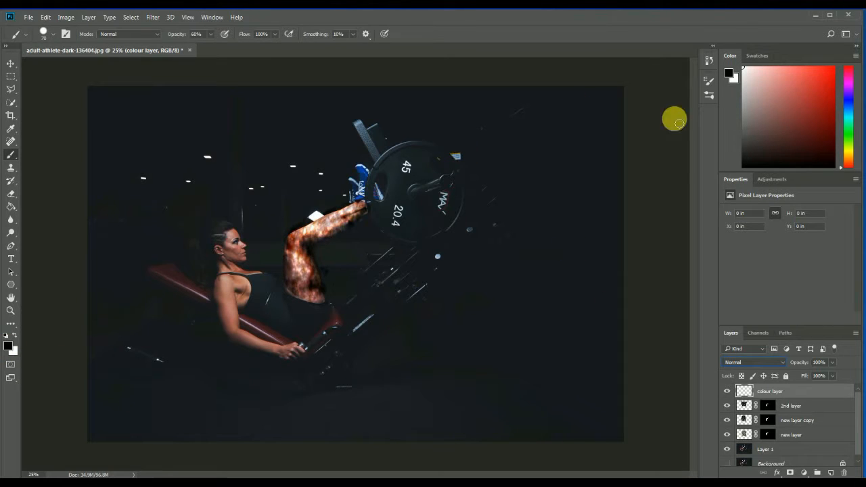
Set the background colour to a light blue.
click(848, 113)
drag(850, 116, 852, 148)
click(850, 156)
drag(817, 113, 790, 80)
click(849, 151)
mouse_move(846, 131)
mouse_down()
mouse_move(849, 97)
mouse_move(852, 118)
mouse_up()
drag(813, 91, 847, 106)
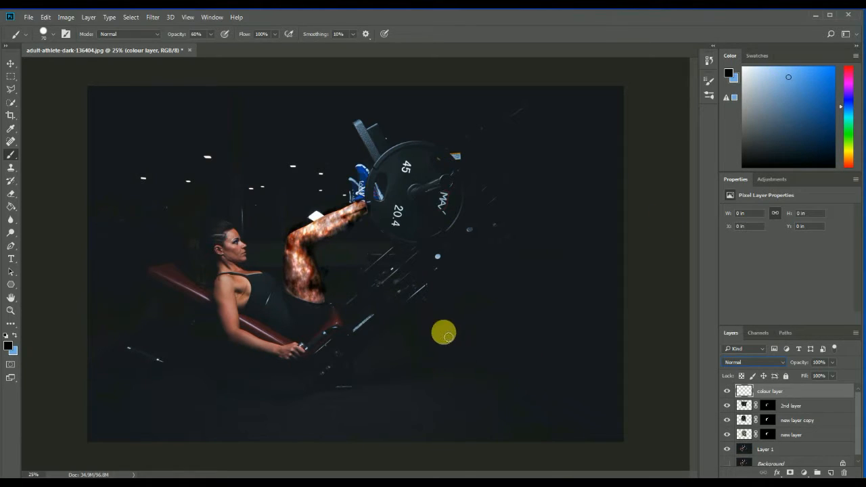
Set up a Soft Round brush at 75 px with its opacity lowered to 16%.
click(55, 33)
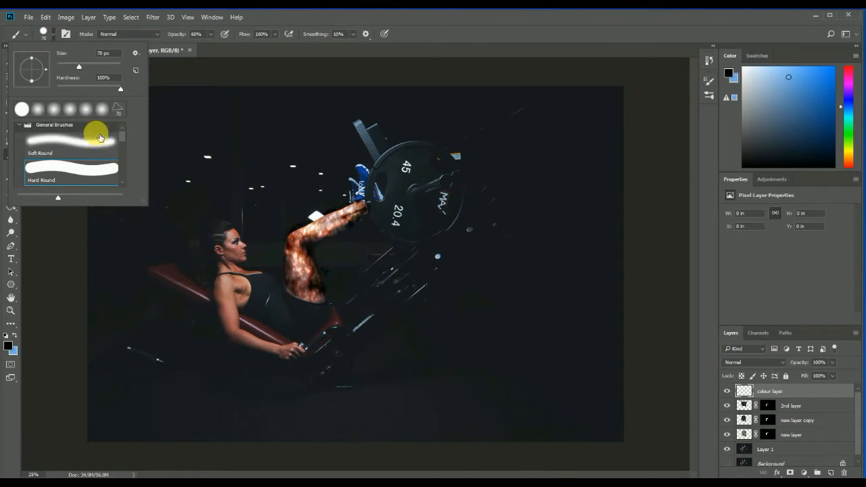
click(68, 156)
drag(80, 67, 81, 70)
click(211, 33)
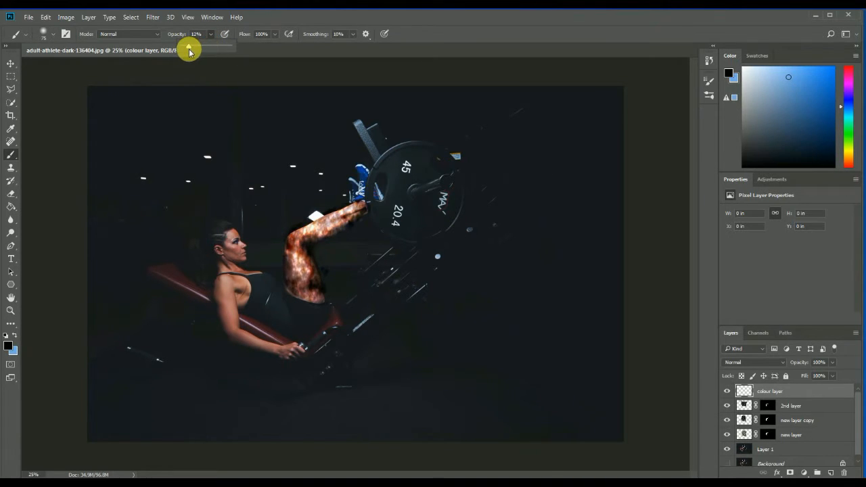
Swap the colours and paint light blue over the raised leg on the colour layer.
mouse_move(300, 273)
mouse_down()
mouse_move(317, 298)
mouse_move(299, 253)
mouse_move(361, 210)
mouse_move(364, 217)
mouse_move(326, 225)
mouse_move(306, 256)
mouse_up()
key(x)
mouse_move(297, 292)
mouse_down()
mouse_move(291, 247)
mouse_move(309, 237)
mouse_move(315, 301)
mouse_move(350, 226)
mouse_move(326, 238)
mouse_move(310, 266)
mouse_move(323, 304)
mouse_move(293, 274)
mouse_move(293, 247)
mouse_move(351, 218)
mouse_move(331, 223)
mouse_move(292, 268)
mouse_move(315, 299)
mouse_up()
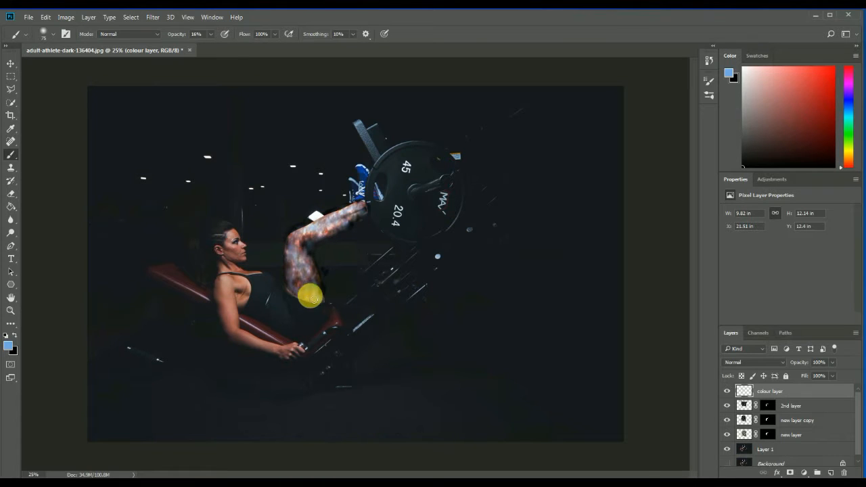
Try the Multiply and Luminosity blend modes on the colour layer and settle on Overlay.
click(782, 363)
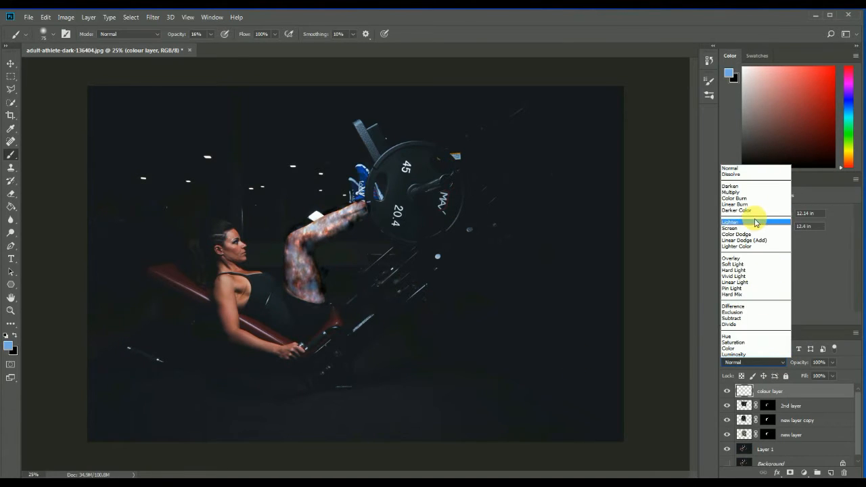
click(744, 192)
click(765, 362)
click(759, 346)
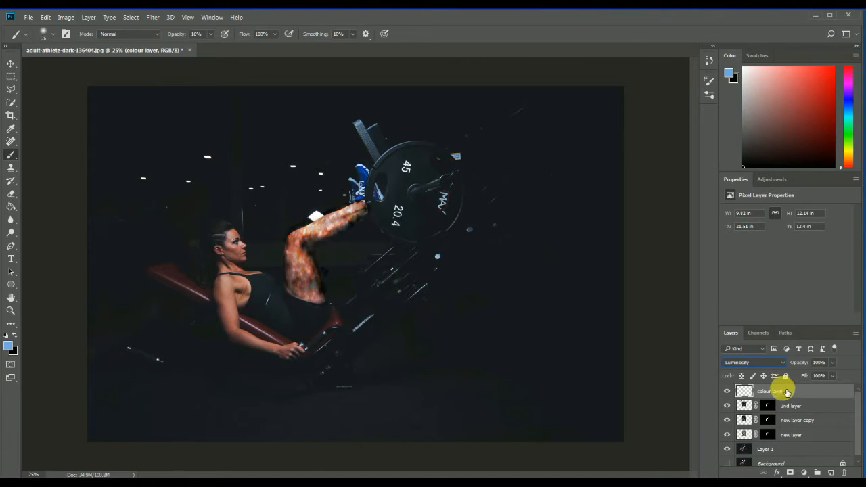
click(771, 363)
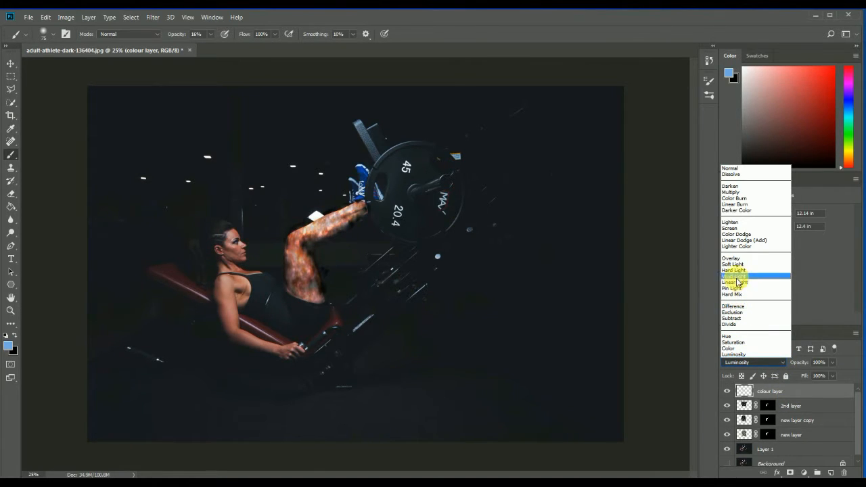
click(734, 258)
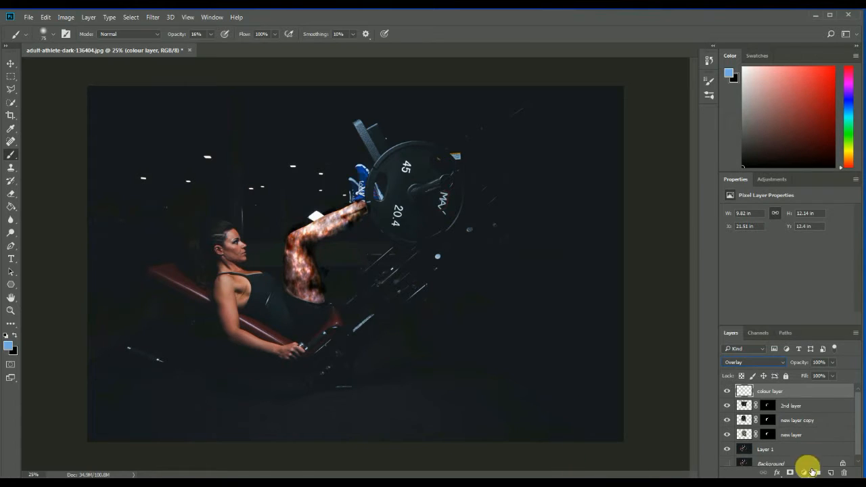
Add a Curves adjustment clipped to the colour layer and shape a steep contrast curve with lowered shadows and raised highlights.
click(805, 472)
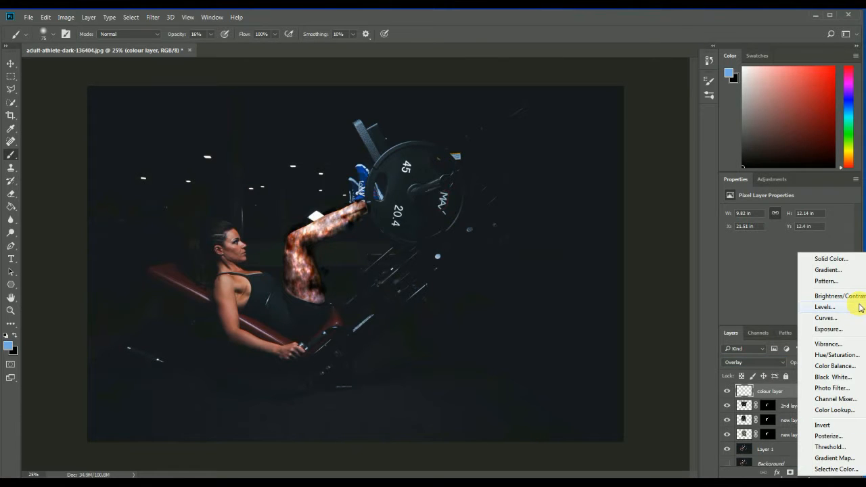
click(827, 318)
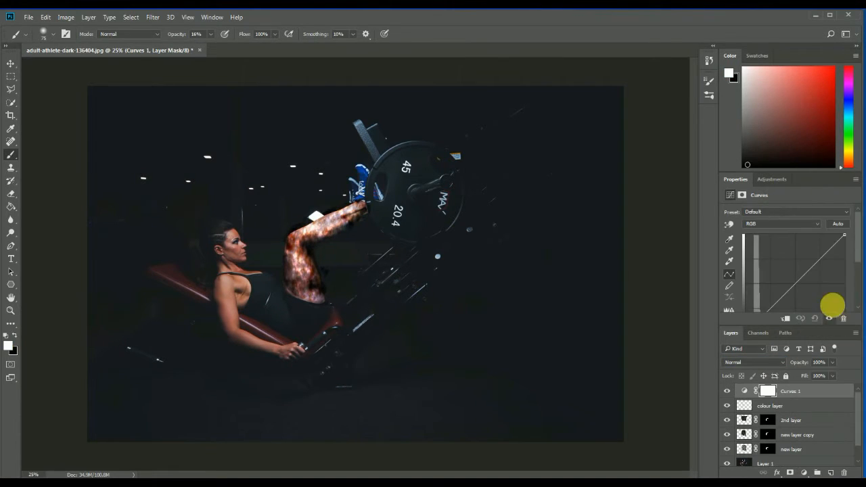
mouse_move(821, 260)
mouse_down()
mouse_move(809, 268)
mouse_move(810, 283)
mouse_move(808, 259)
mouse_move(821, 239)
mouse_move(826, 247)
mouse_up()
click(785, 319)
drag(769, 305, 804, 305)
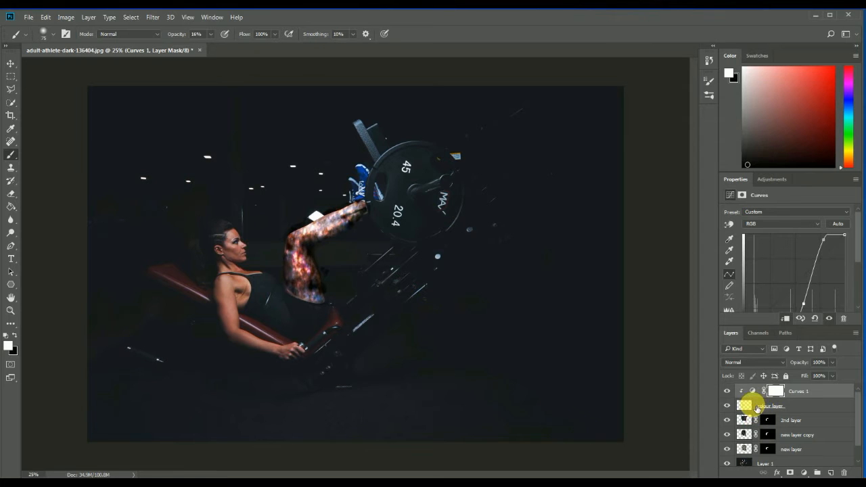
Apply a Motion Blur to the 2nd layer with an angle of 0° and a distance of 117 pixels.
click(764, 407)
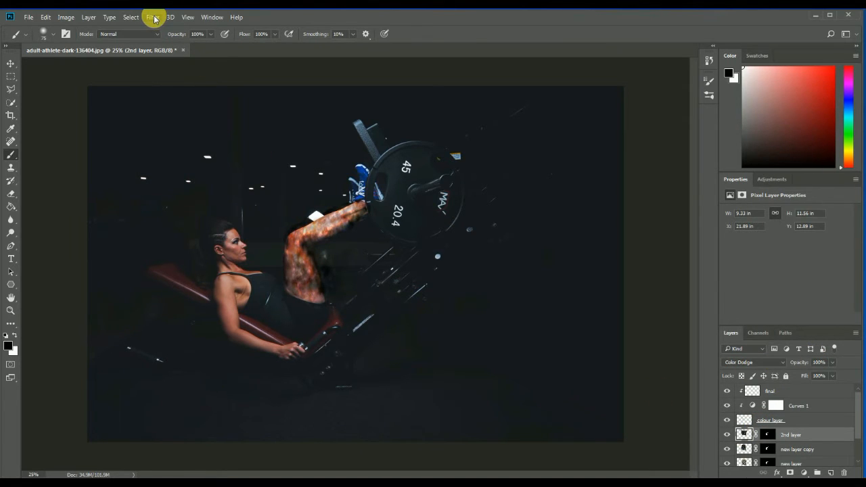
click(154, 17)
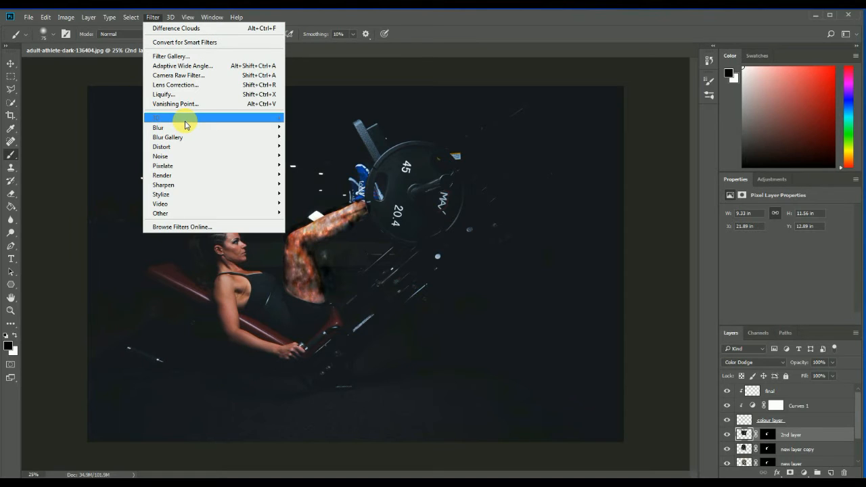
mouse_move(252, 130)
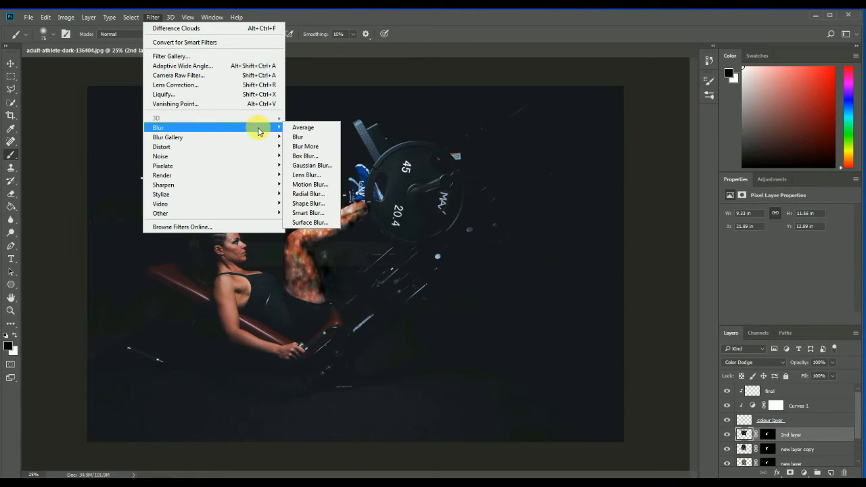
click(318, 184)
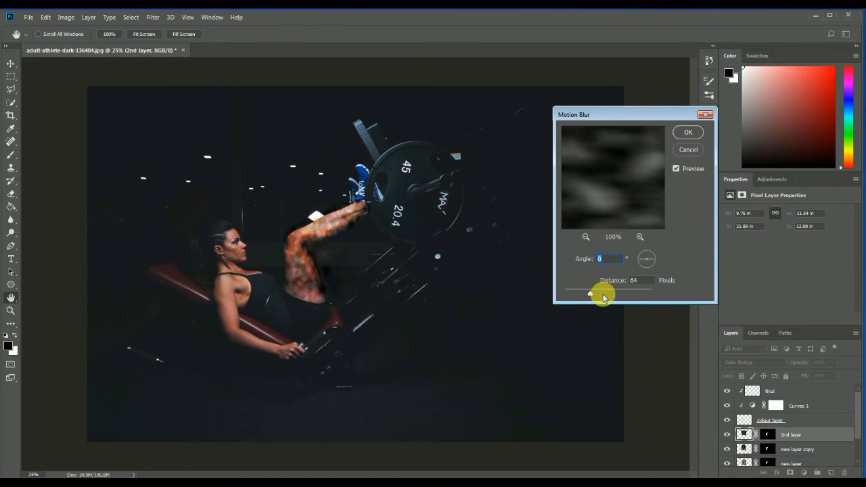
drag(585, 296, 598, 294)
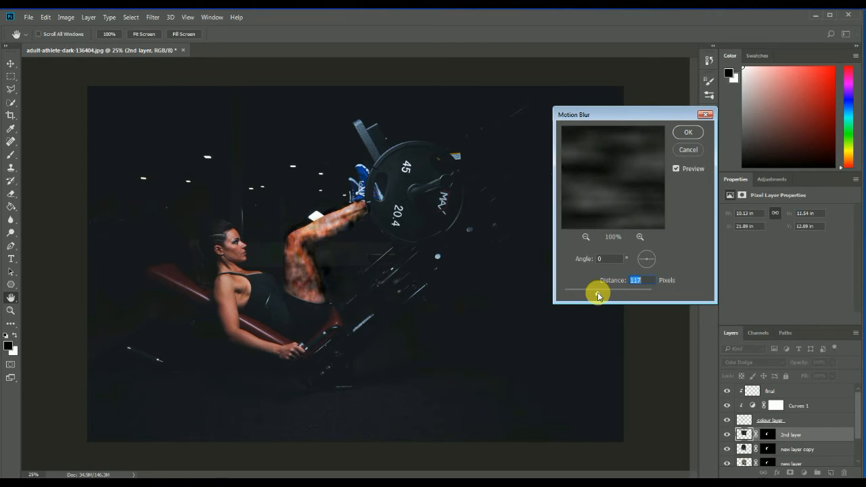
click(681, 134)
key(b)
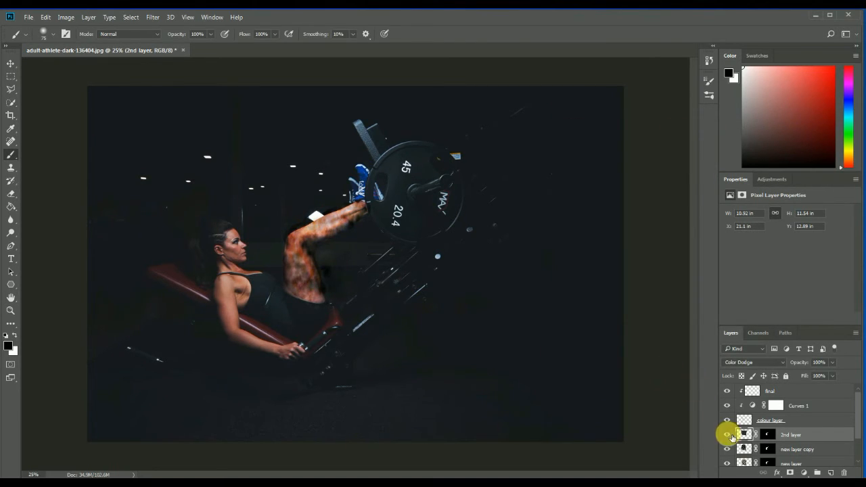
Toggle the 2nd layer's visibility and step the Motion Blur back and forth to compare its effect on the leg texture.
click(727, 436)
click(727, 435)
click(728, 435)
click(728, 435)
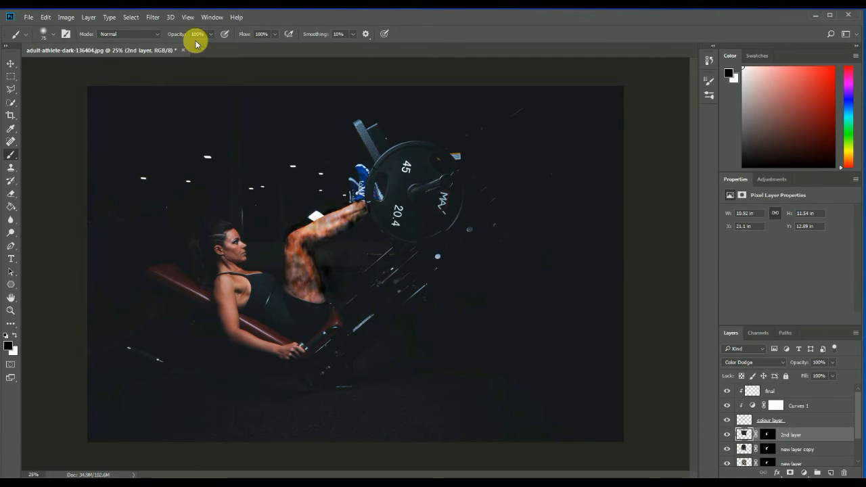
click(153, 18)
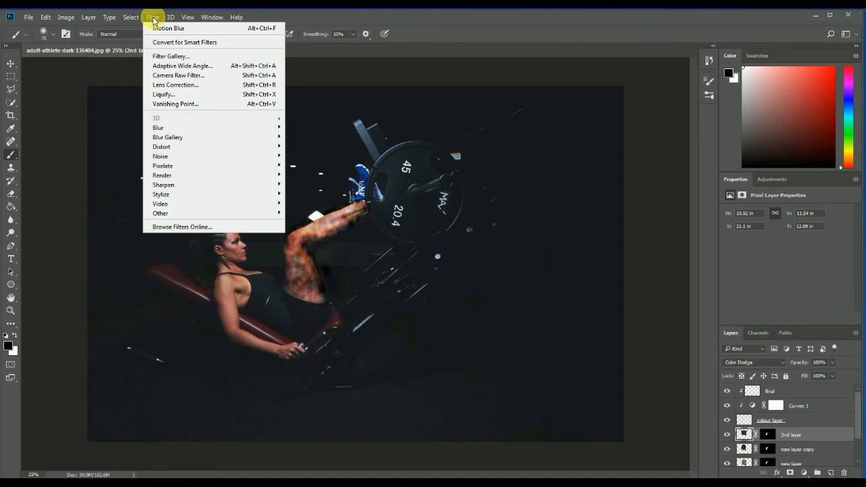
click(729, 435)
click(729, 435)
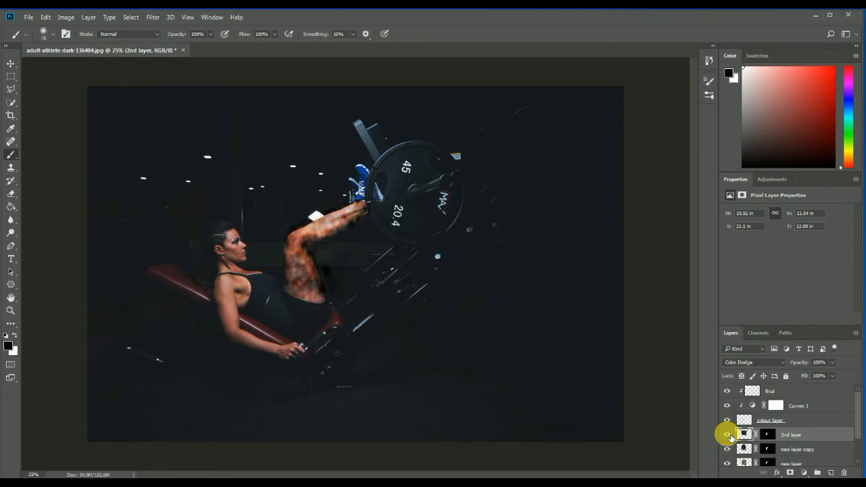
click(729, 435)
click(729, 436)
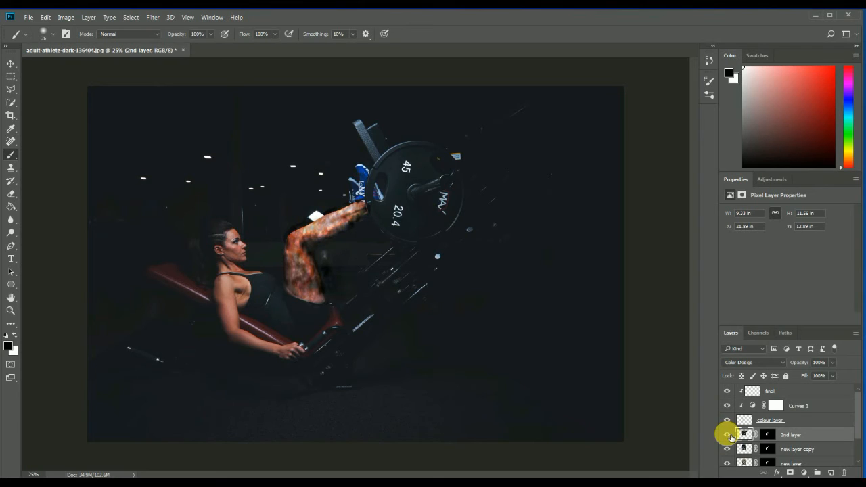
key(ctrl+alt+z)
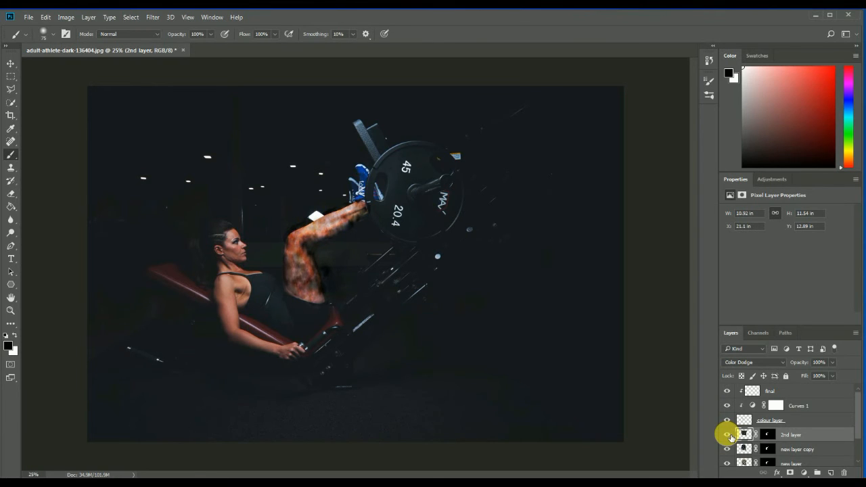